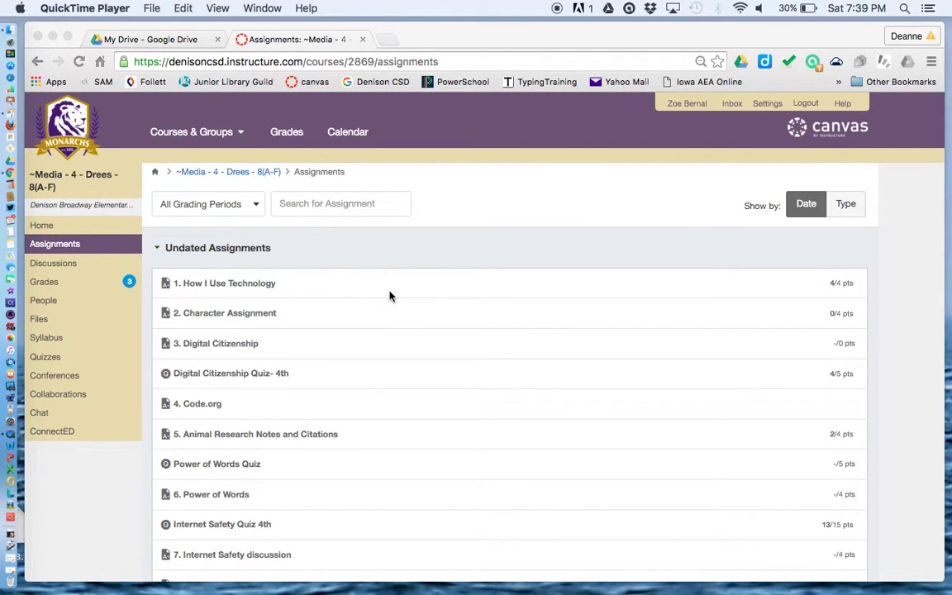
Step: Find and open the '10. State Research, day 2 and beyond' assignment in Canvas
{"action": "scroll", "coordinate": [390, 296], "scroll_direction": "down", "scroll_amount": 5}
{"action": "scroll", "coordinate": [390, 296], "scroll_direction": "up", "scroll_amount": 3}
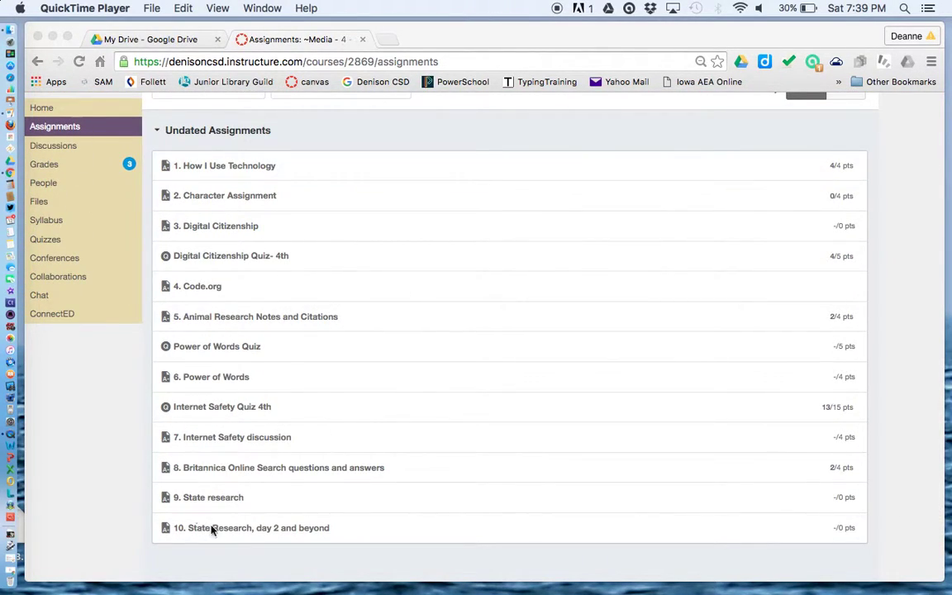
{"action": "left_click", "coordinate": [233, 533]}
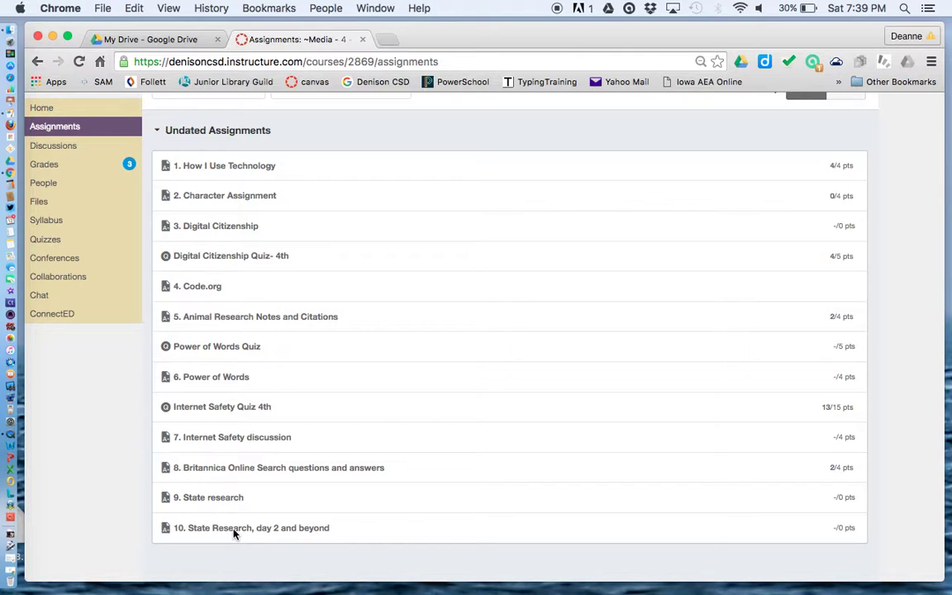
{"action": "left_click", "coordinate": [234, 534]}
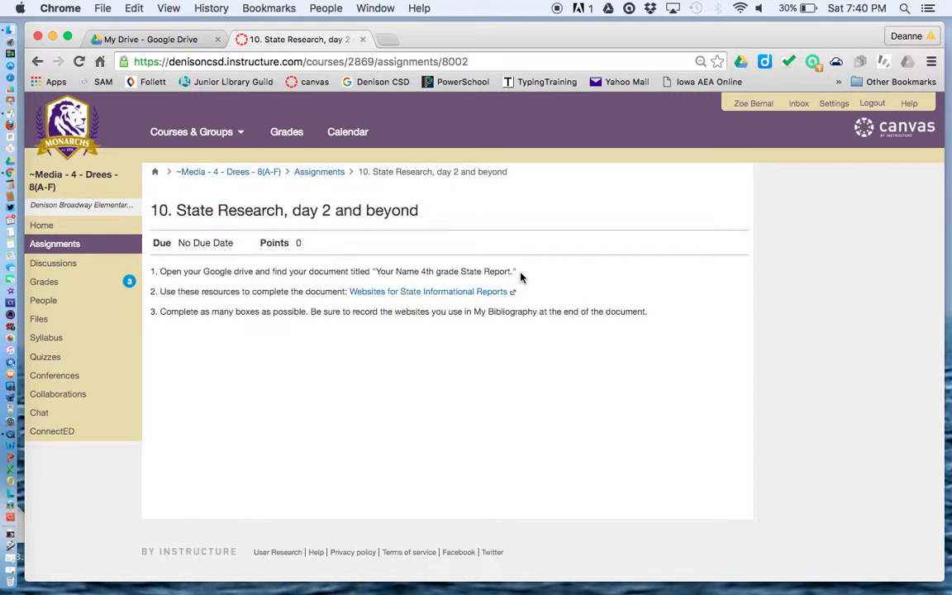
Step: Open the 4th Grade State Report from the 4thgrade media folder in My Drive
{"action": "left_click", "coordinate": [142, 43]}
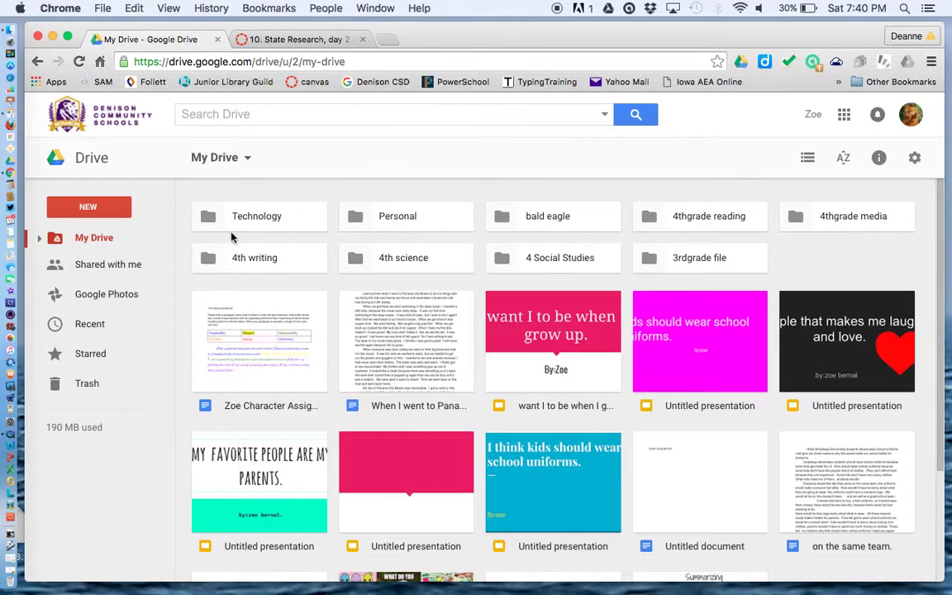
{"action": "left_click", "coordinate": [836, 217]}
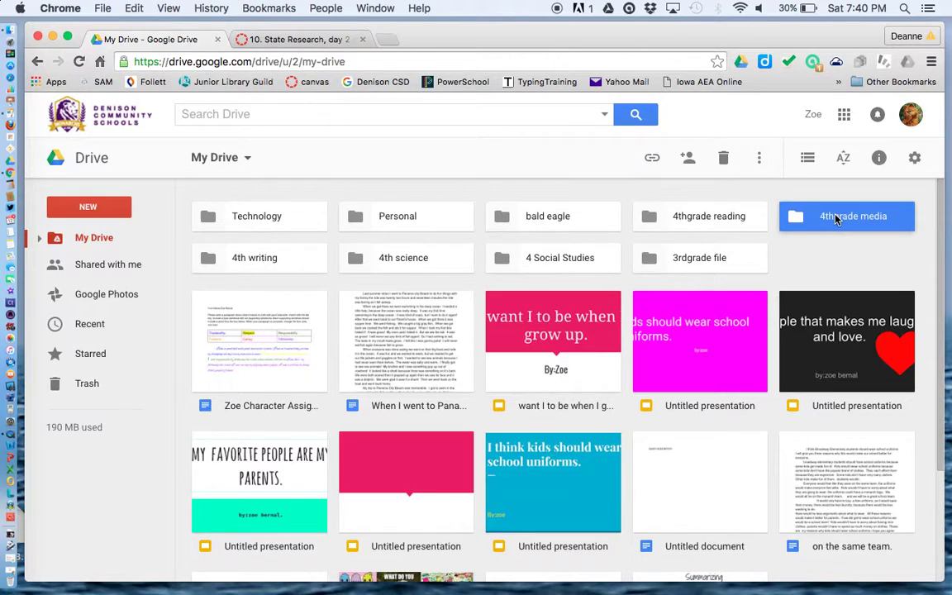
{"action": "double_click", "coordinate": [836, 217]}
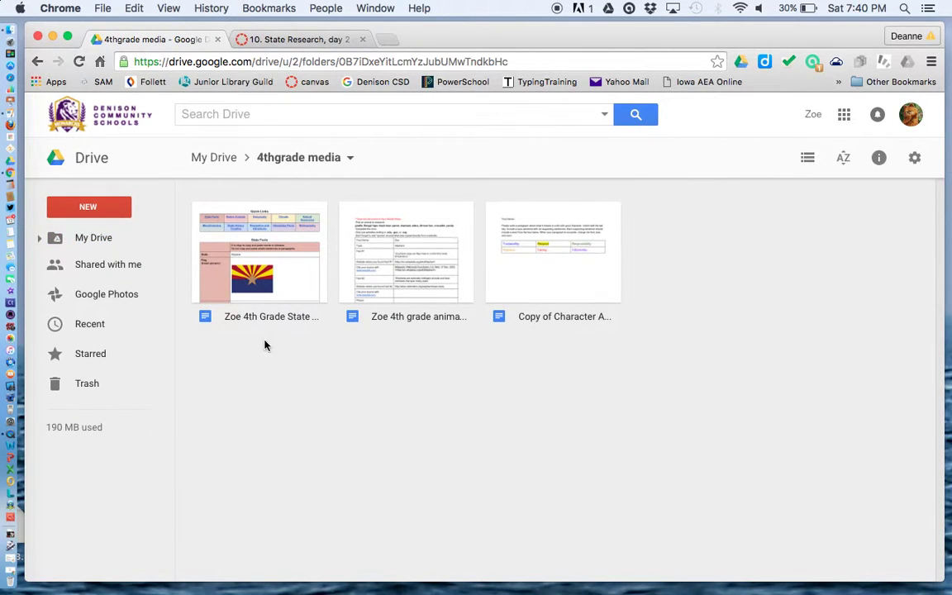
{"action": "double_click", "coordinate": [266, 275]}
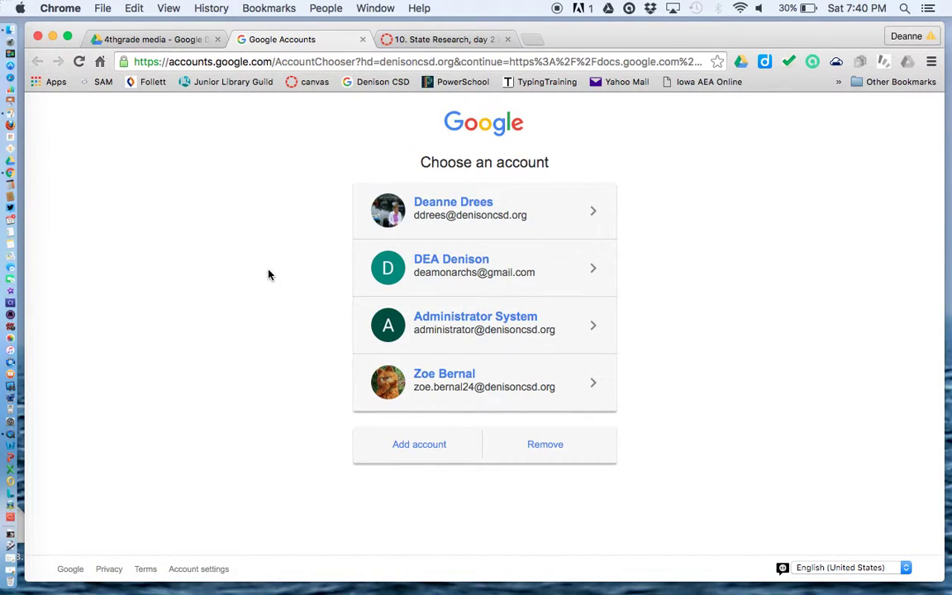
Step: Sign in to the document with the student's account and password
{"action": "left_click", "coordinate": [457, 377]}
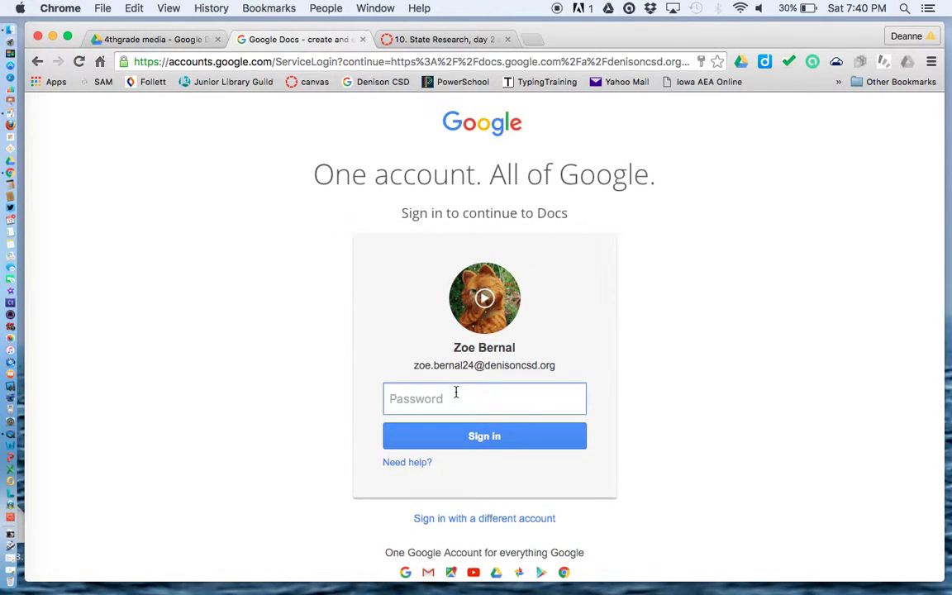
{"action": "type", "text": "••••••••"}
{"action": "left_click", "coordinate": [457, 441]}
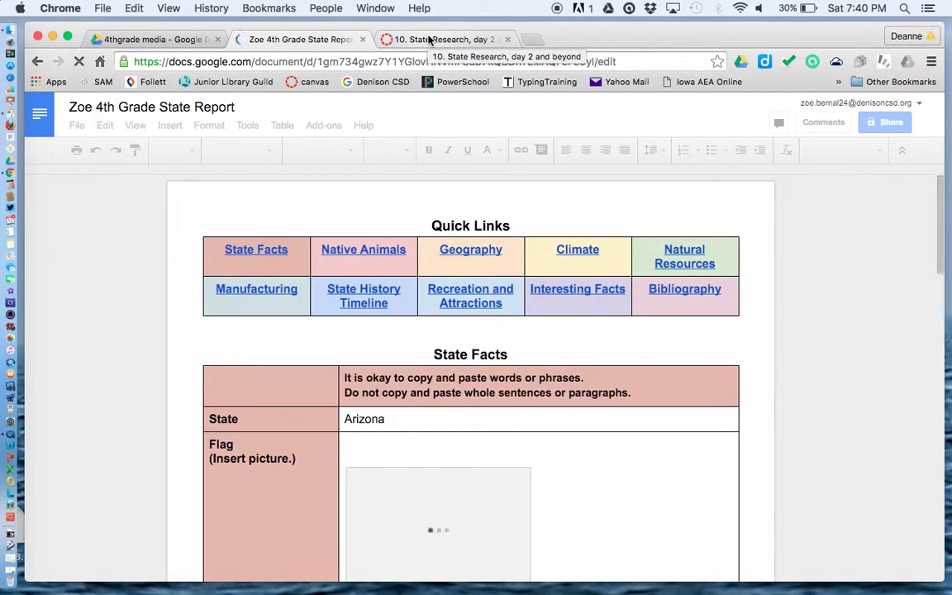
{"action": "left_click", "coordinate": [429, 41]}
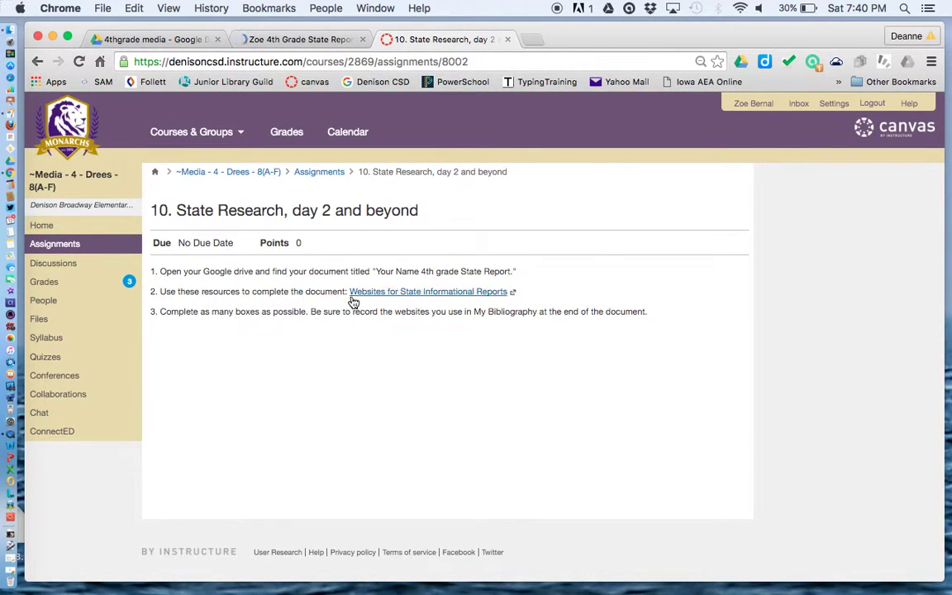
Step: Open the Websites for State Informational Reports list, look through it, and return to the report
{"action": "left_click", "coordinate": [439, 294]}
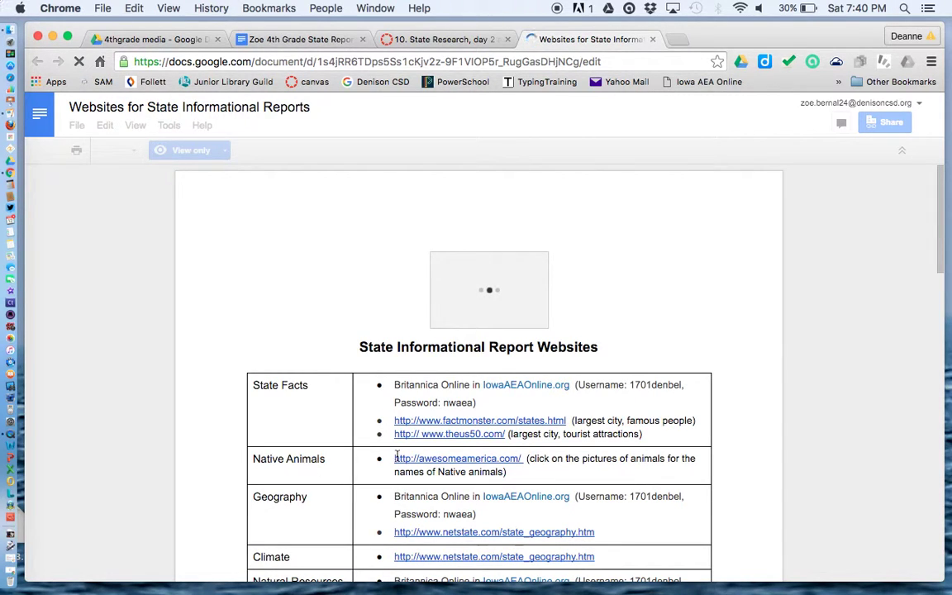
{"action": "scroll", "coordinate": [524, 500], "scroll_direction": "down", "scroll_amount": 3}
{"action": "scroll", "coordinate": [524, 498], "scroll_direction": "down", "scroll_amount": 5}
{"action": "scroll", "coordinate": [523, 493], "scroll_direction": "up", "scroll_amount": 4}
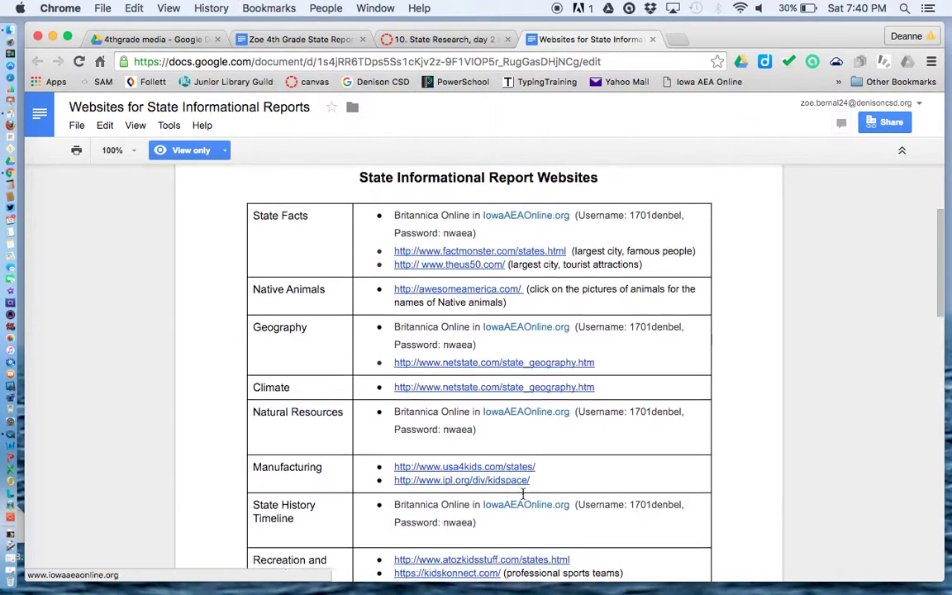
{"action": "scroll", "coordinate": [523, 494], "scroll_direction": "up", "scroll_amount": 4}
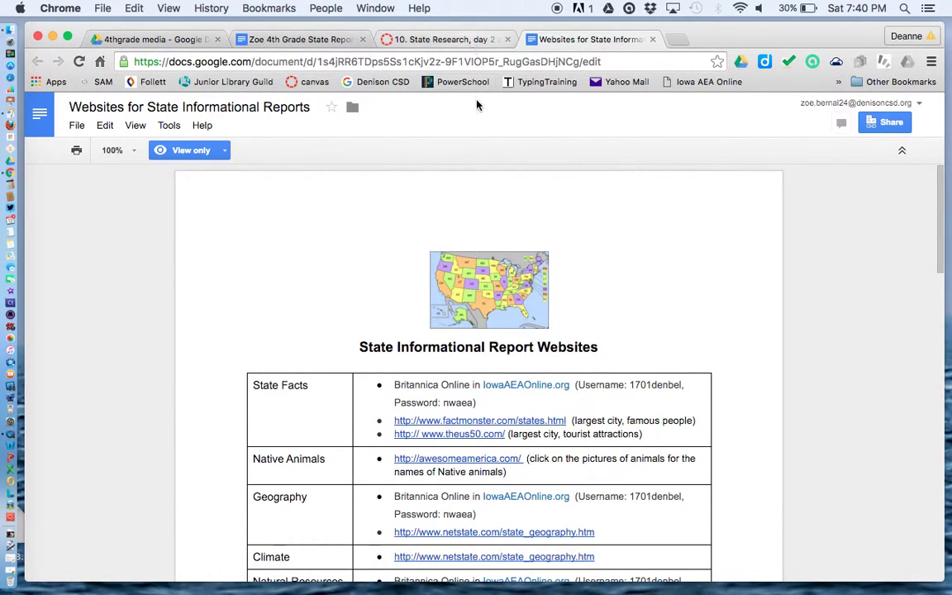
{"action": "left_click", "coordinate": [310, 40]}
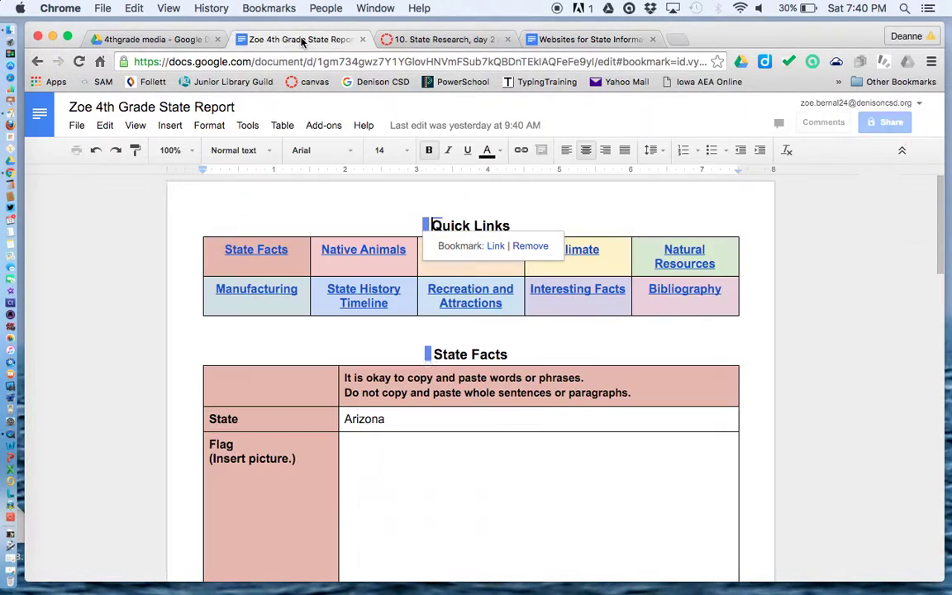
Step: Scroll to the report's empty Native Animals table, then go back to the websites list
{"action": "scroll", "coordinate": [593, 480], "scroll_direction": "down", "scroll_amount": 6}
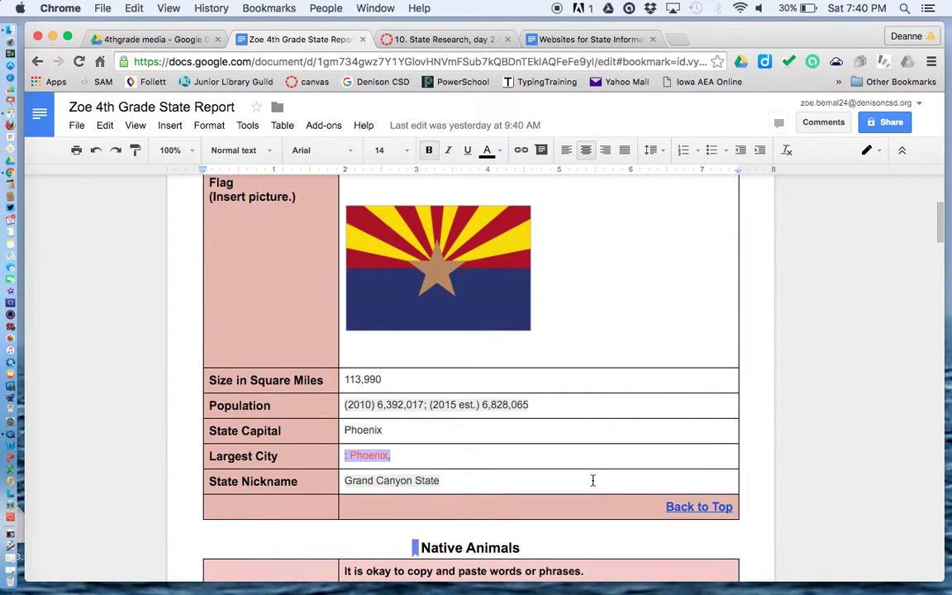
{"action": "scroll", "coordinate": [593, 480], "scroll_direction": "down", "scroll_amount": 1}
{"action": "scroll", "coordinate": [592, 481], "scroll_direction": "down", "scroll_amount": 5}
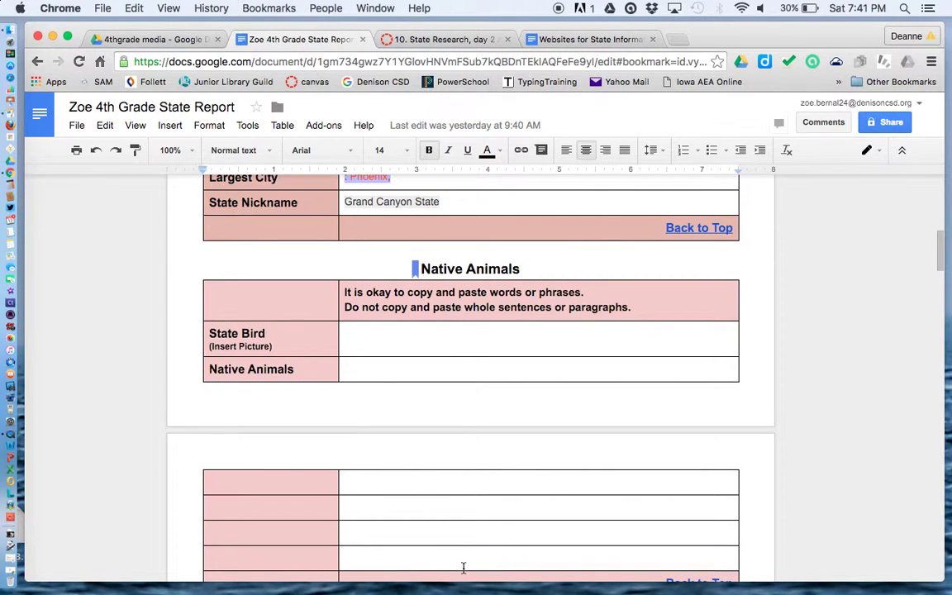
{"action": "scroll", "coordinate": [464, 568], "scroll_direction": "down", "scroll_amount": 2}
{"action": "scroll", "coordinate": [464, 568], "scroll_direction": "up", "scroll_amount": 3}
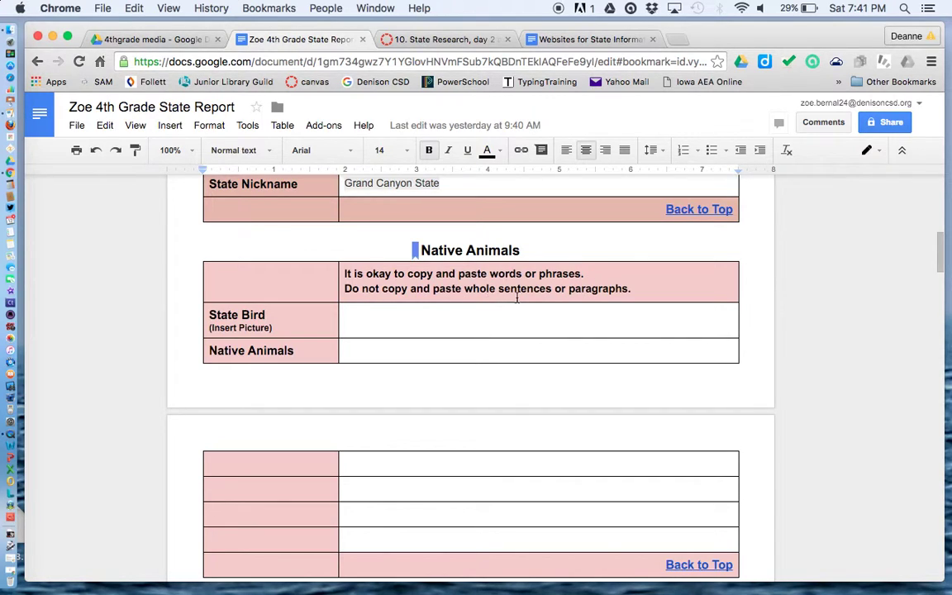
{"action": "left_click", "coordinate": [589, 41]}
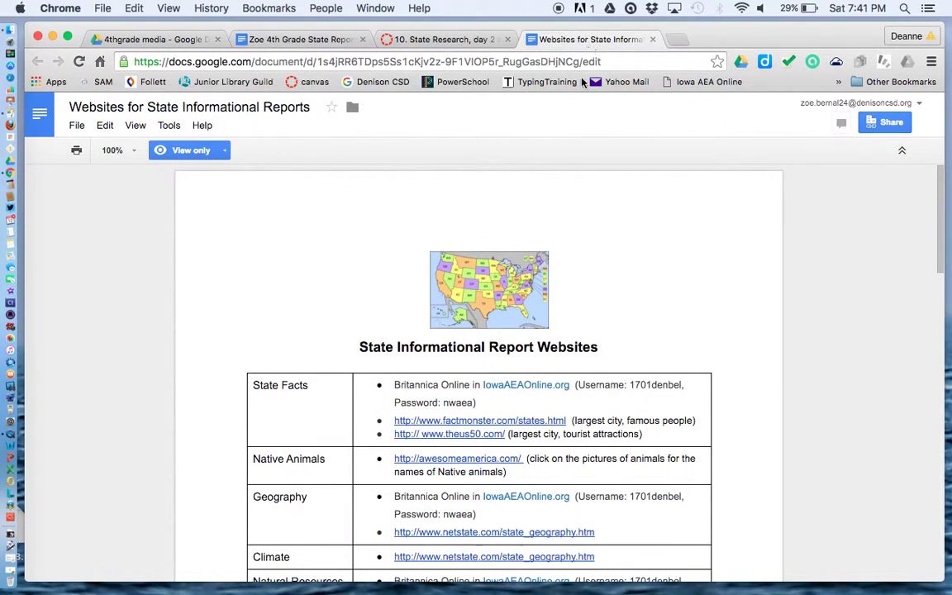
Step: Open awesomeamerica.com from the Native Animals resource link and compare it with the report
{"action": "left_click", "coordinate": [460, 464]}
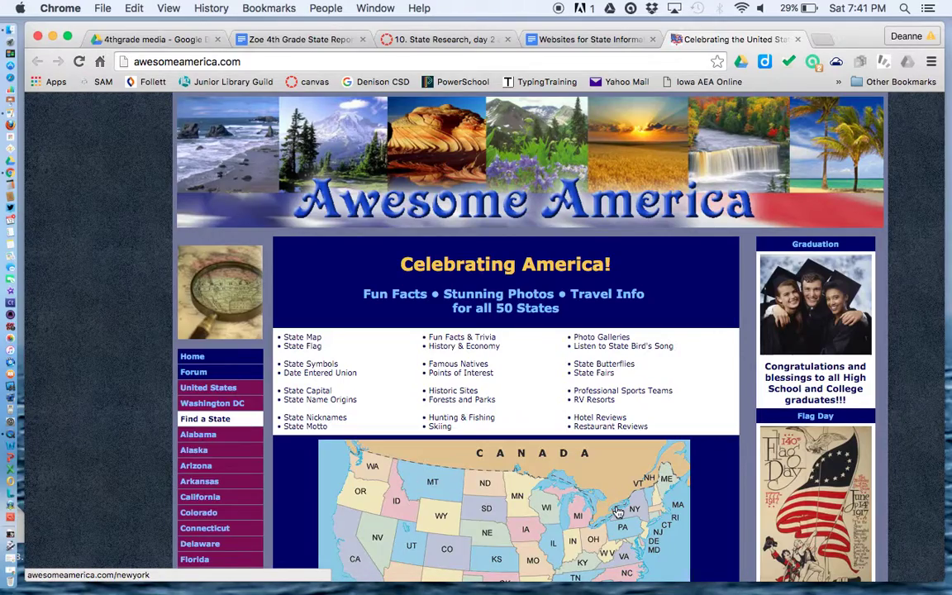
{"action": "scroll", "coordinate": [618, 513], "scroll_direction": "down", "scroll_amount": 4}
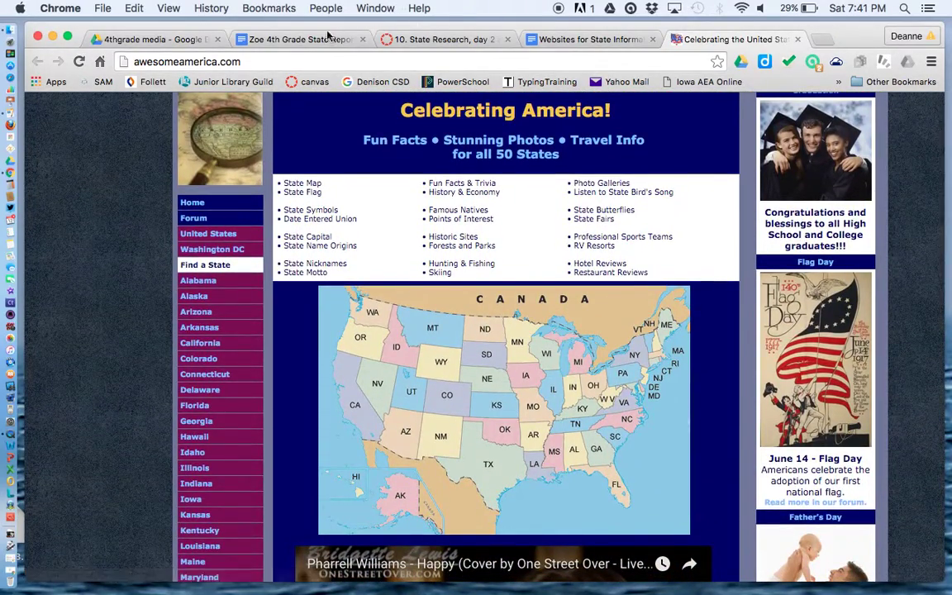
{"action": "left_click", "coordinate": [302, 40]}
{"action": "scroll", "coordinate": [476, 213], "scroll_direction": "up", "scroll_amount": 10}
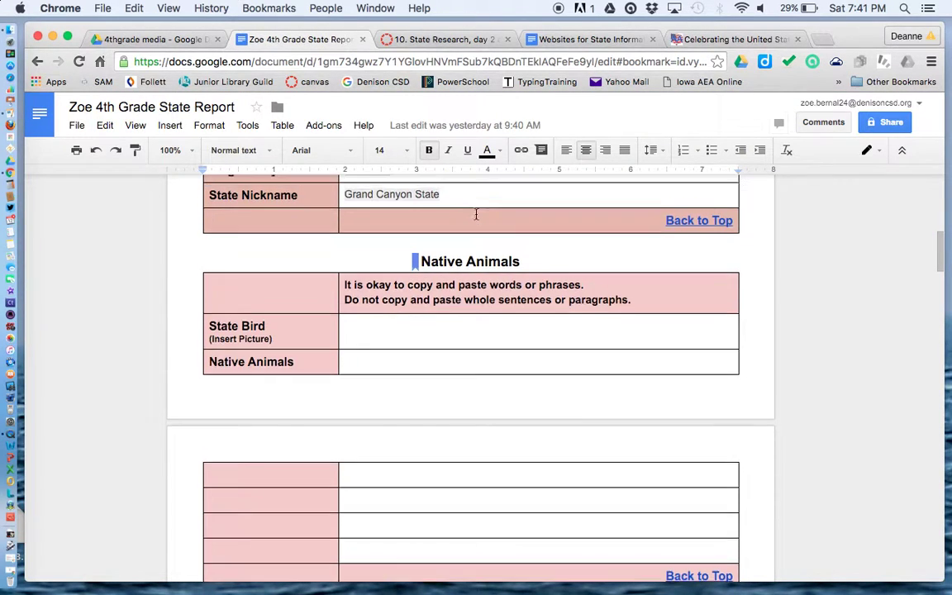
{"action": "scroll", "coordinate": [476, 213], "scroll_direction": "down", "scroll_amount": 8}
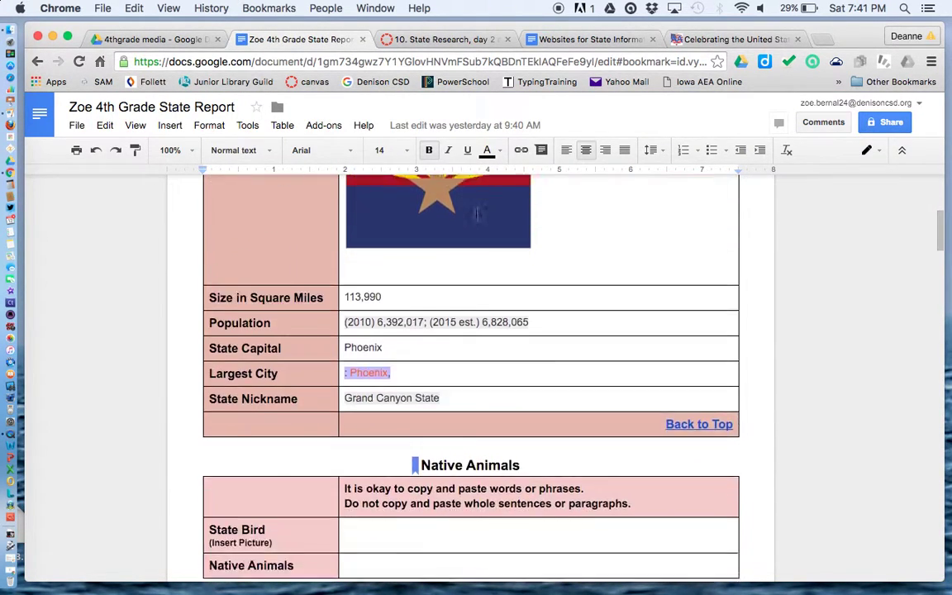
Step: Open Awesome America's Arizona fun-facts page and scroll to its animal photos
{"action": "left_click", "coordinate": [699, 39]}
{"action": "left_click", "coordinate": [406, 436]}
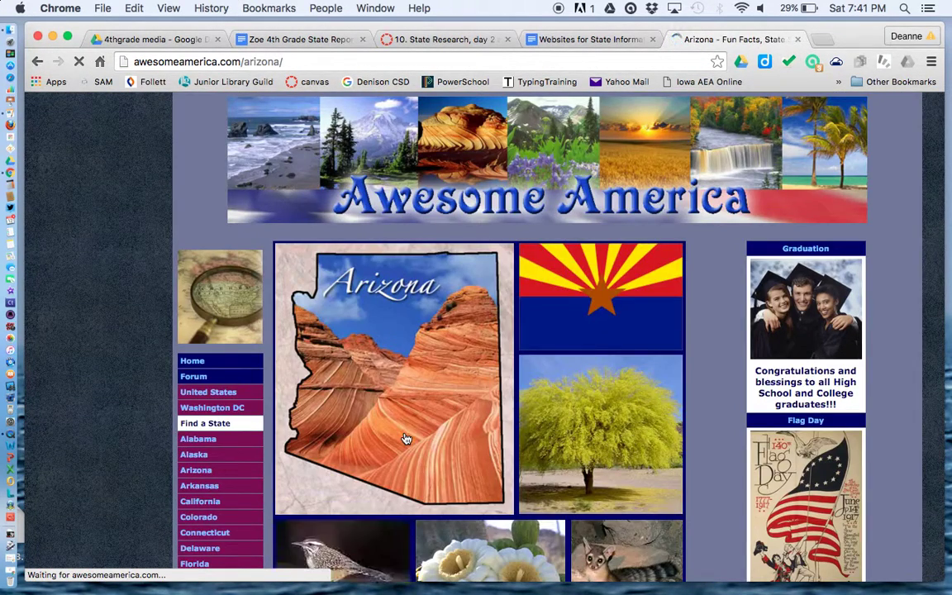
{"action": "scroll", "coordinate": [405, 438], "scroll_direction": "down", "scroll_amount": 5}
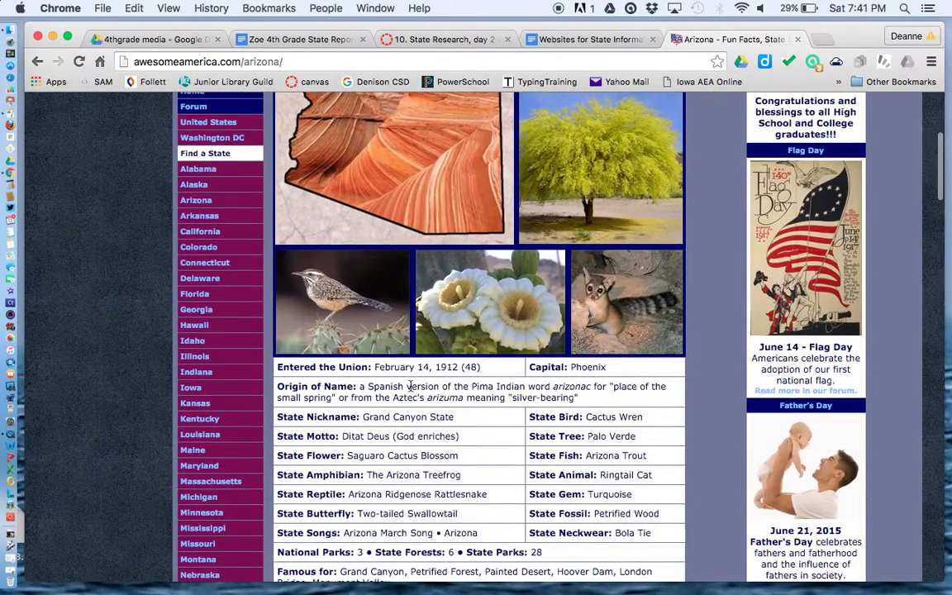
{"action": "left_click", "coordinate": [579, 42]}
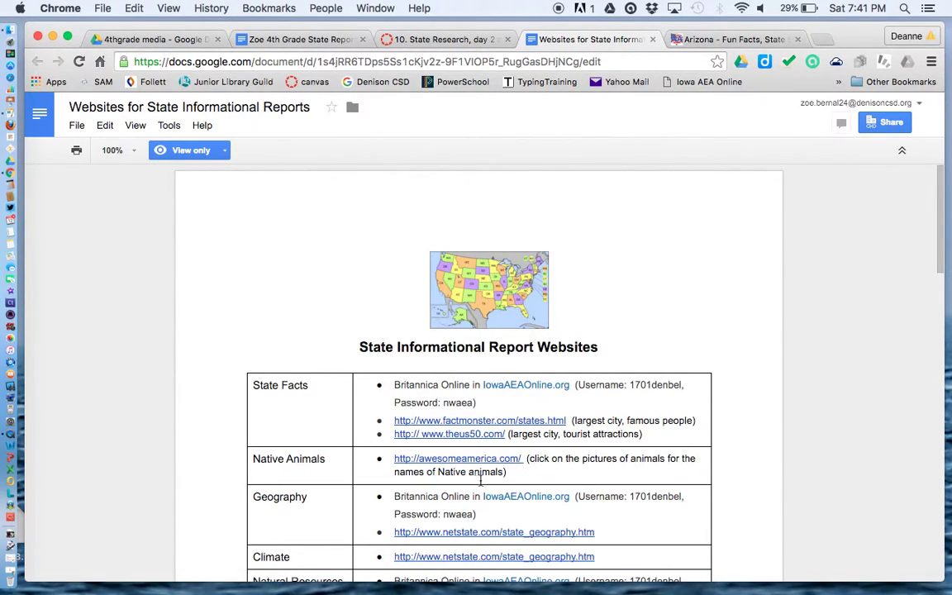
{"action": "left_click", "coordinate": [701, 40]}
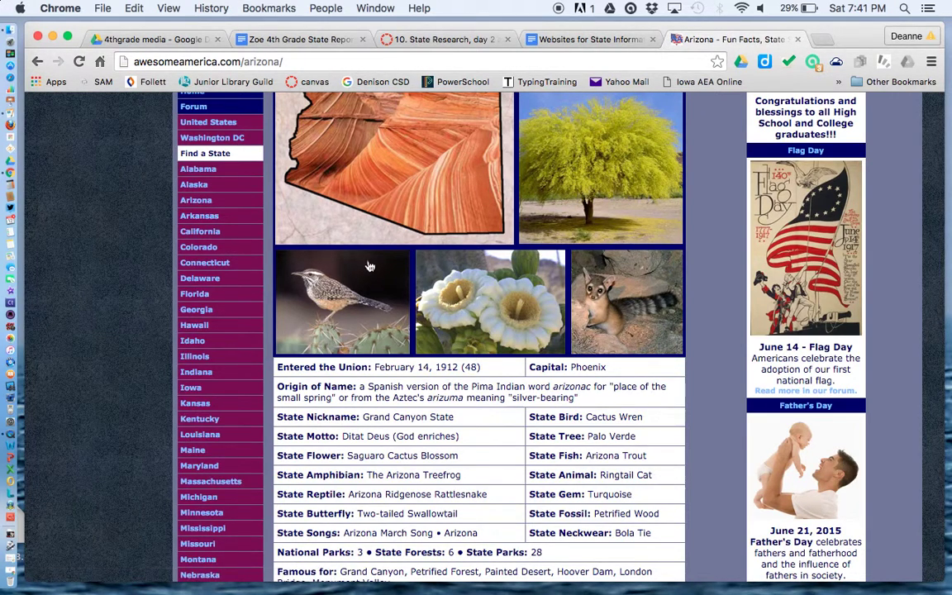
Step: Open the Cactus Wren page on All About Birds and copy its title
{"action": "left_click", "coordinate": [343, 302]}
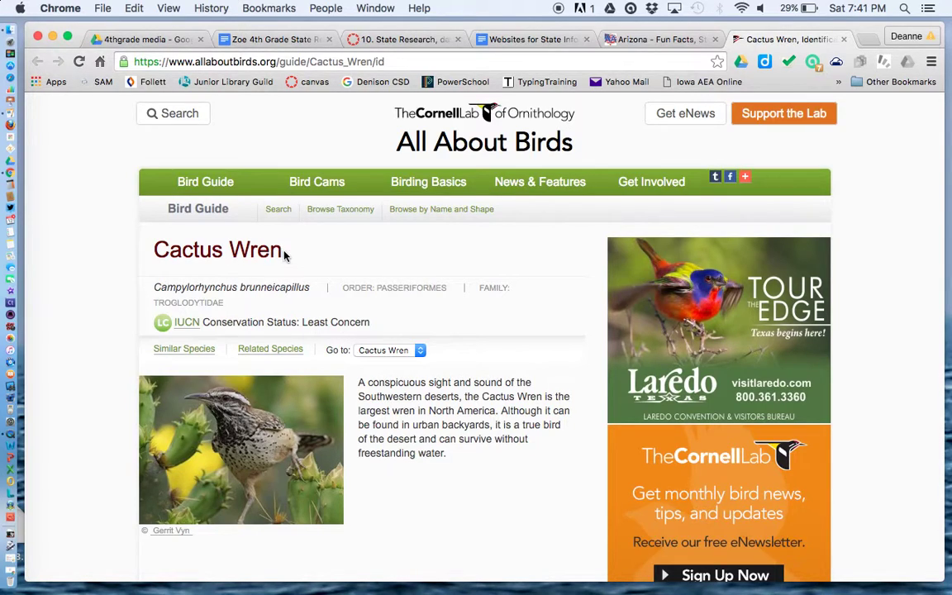
{"action": "left_click_drag", "start_coordinate": [283, 252], "coordinate": [152, 250]}
{"action": "key", "text": "super+c"}
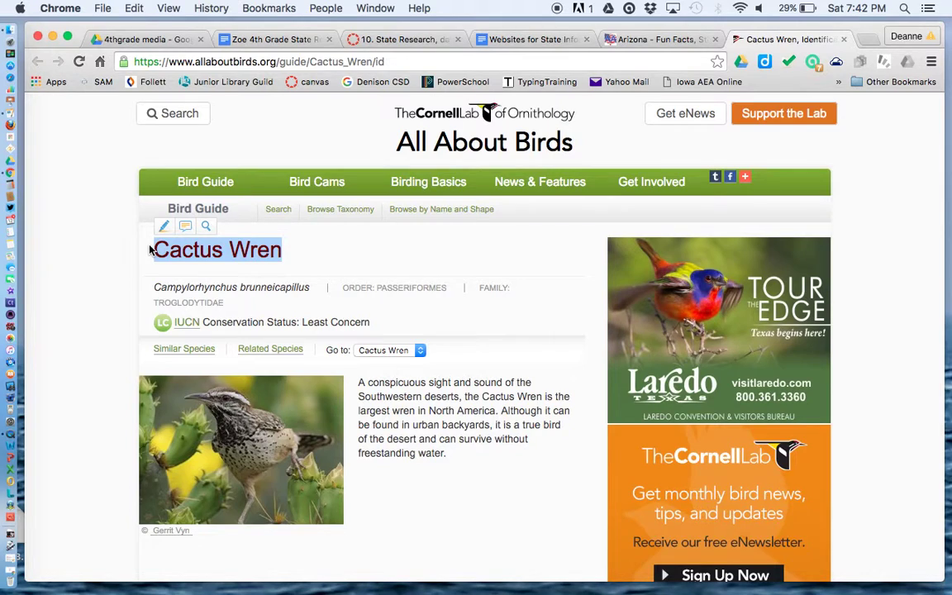
{"action": "left_click", "coordinate": [393, 46]}
{"action": "left_click", "coordinate": [261, 39]}
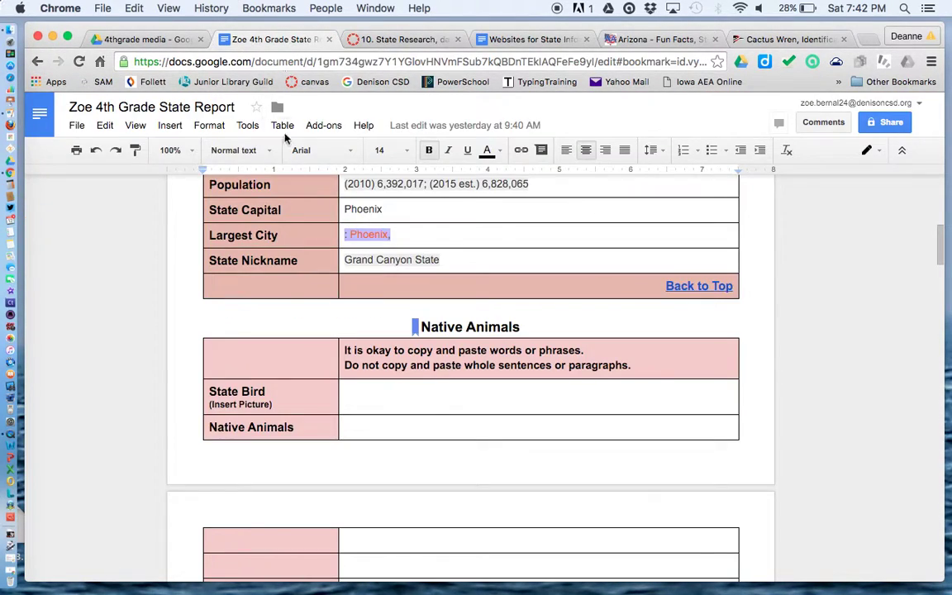
Step: Paste 'Cactus Wren' into the empty Native Animals cell and close the bird page
{"action": "left_click", "coordinate": [404, 430]}
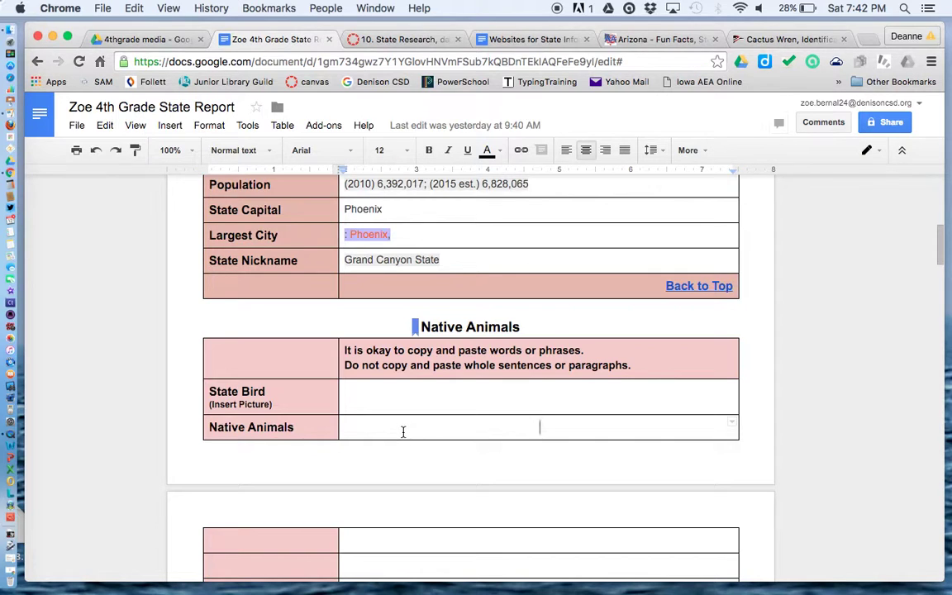
{"action": "key", "text": "super+v"}
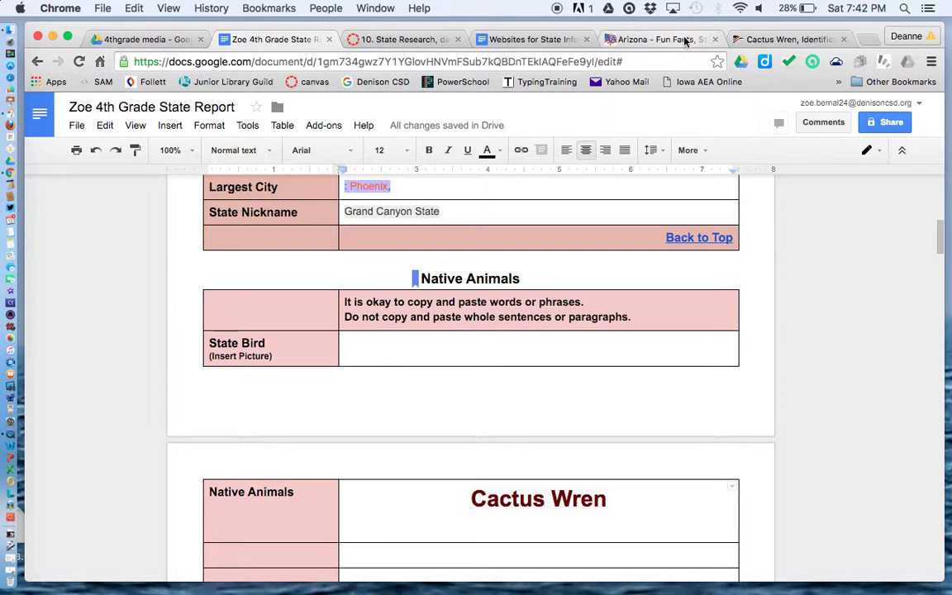
{"action": "left_click", "coordinate": [769, 38]}
{"action": "left_click", "coordinate": [844, 40]}
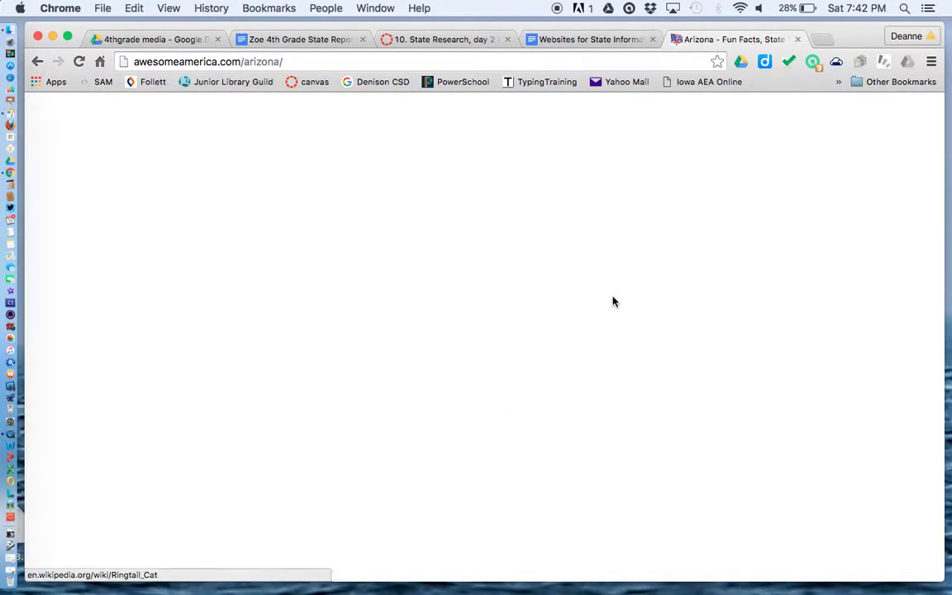
Step: Open Wikipedia's Ring-tailed cat article from the ringtail photo and copy its title
{"action": "left_click", "coordinate": [613, 302]}
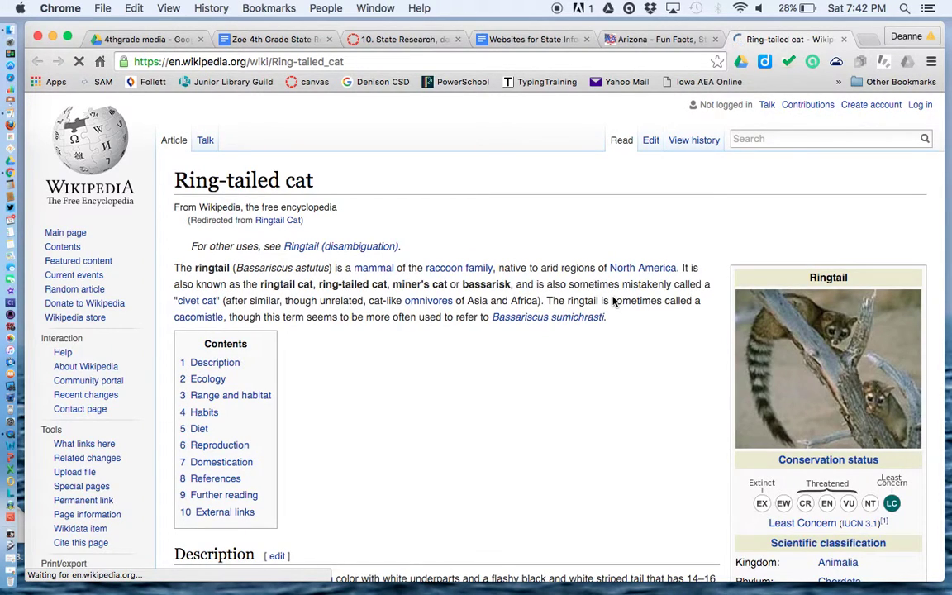
{"action": "left_click_drag", "start_coordinate": [296, 177], "coordinate": [160, 163]}
{"action": "key", "text": "super+c"}
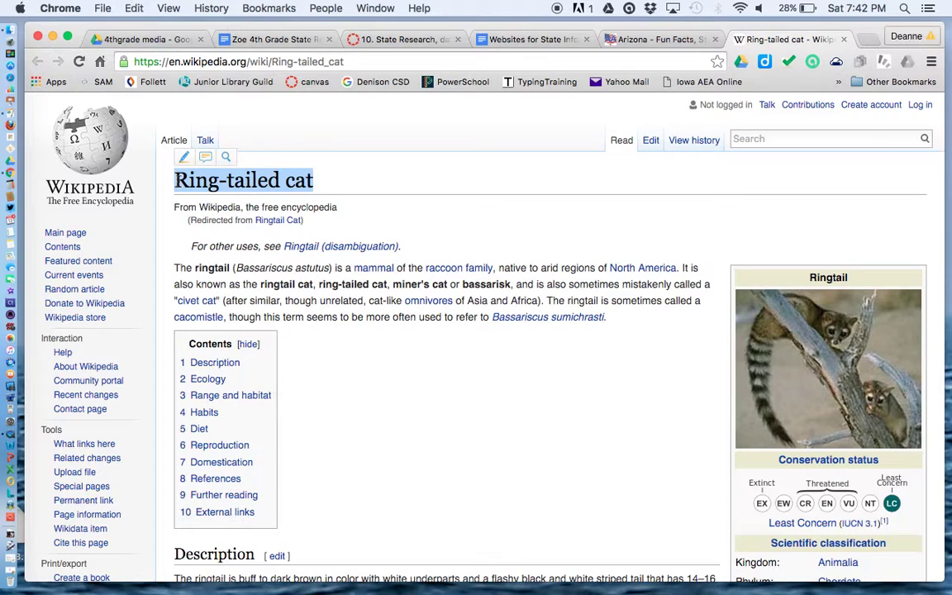
{"action": "left_click", "coordinate": [403, 39]}
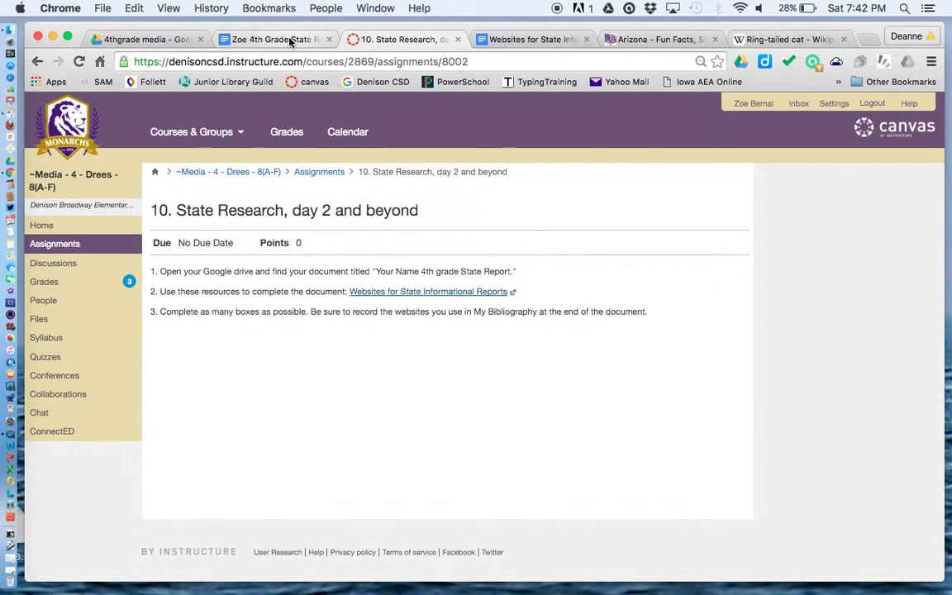
Step: Paste 'Ring-tailed cat' below Cactus Wren and delete the stray blank lines in both rows
{"action": "left_click", "coordinate": [228, 39]}
{"action": "scroll", "coordinate": [434, 455], "scroll_direction": "down", "scroll_amount": 3}
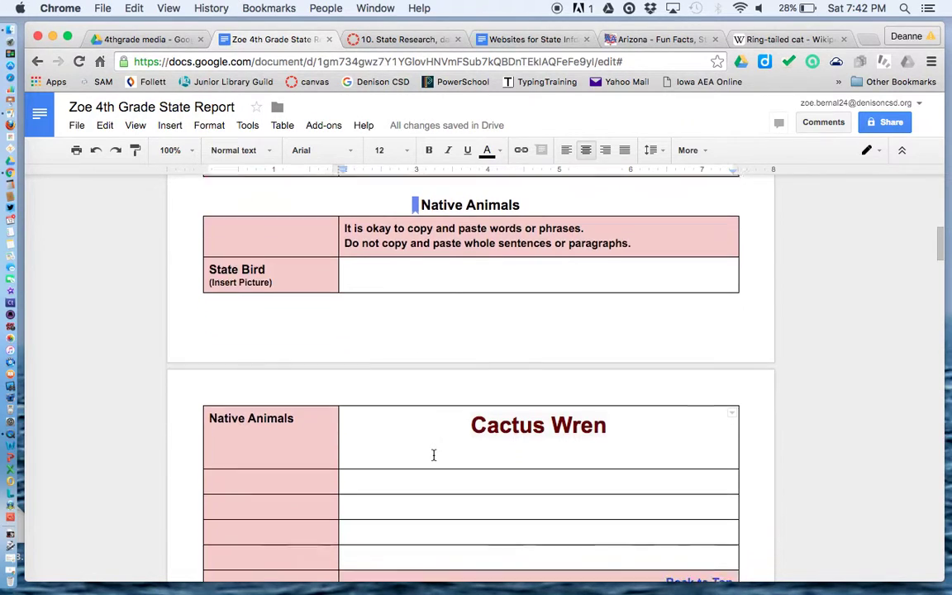
{"action": "key", "text": "super+v"}
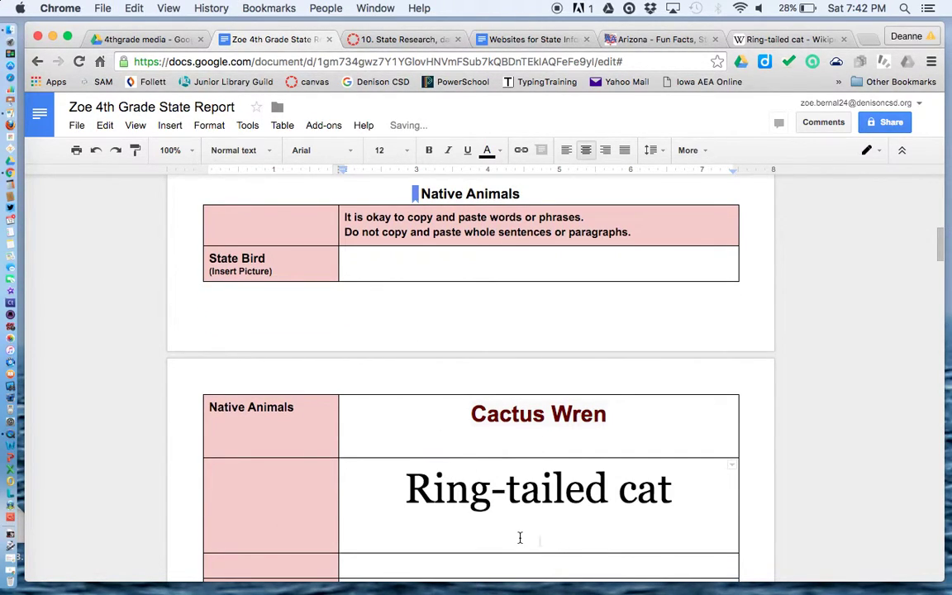
{"action": "key", "text": "BackSpace"}
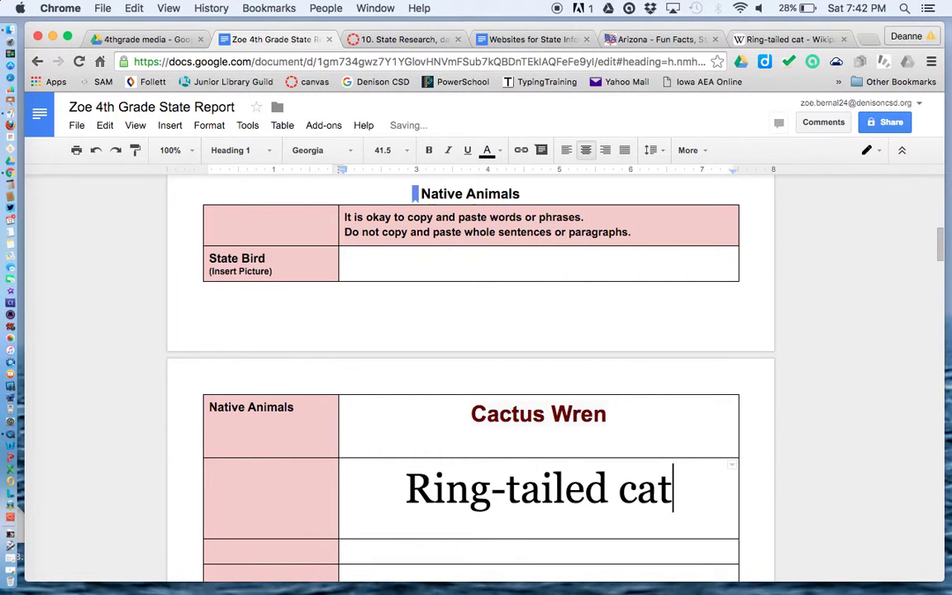
{"action": "left_click", "coordinate": [545, 448]}
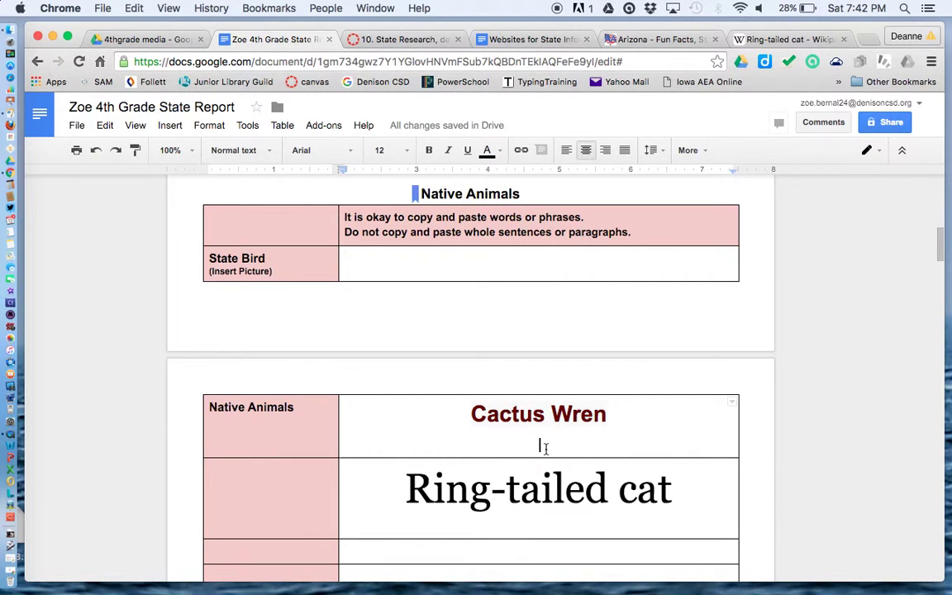
{"action": "key", "text": "BackSpace"}
{"action": "key", "text": "BackSpace"}
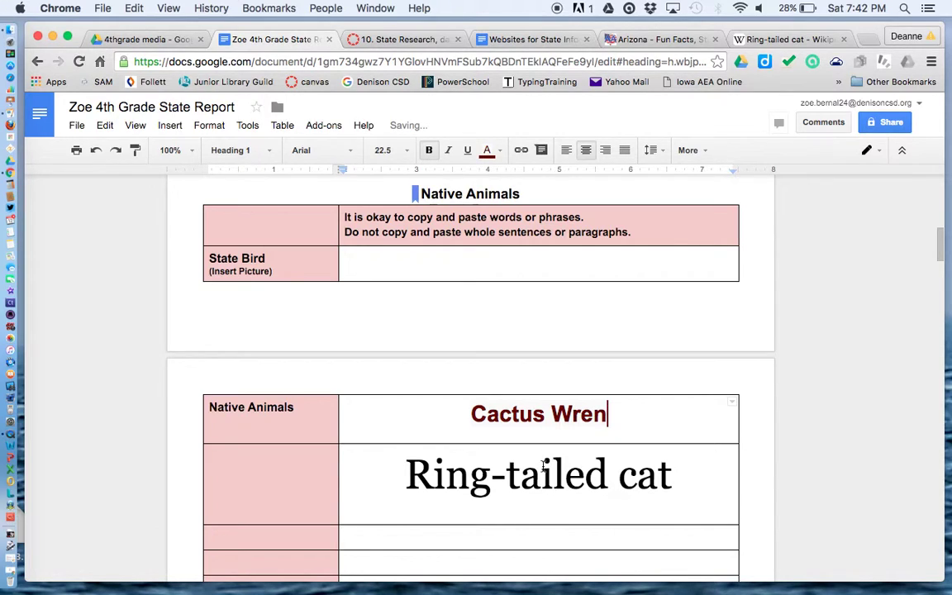
Step: Set the Ring-tailed cat text to 24 pt
{"action": "left_click", "coordinate": [540, 514]}
{"action": "left_click", "coordinate": [566, 510]}
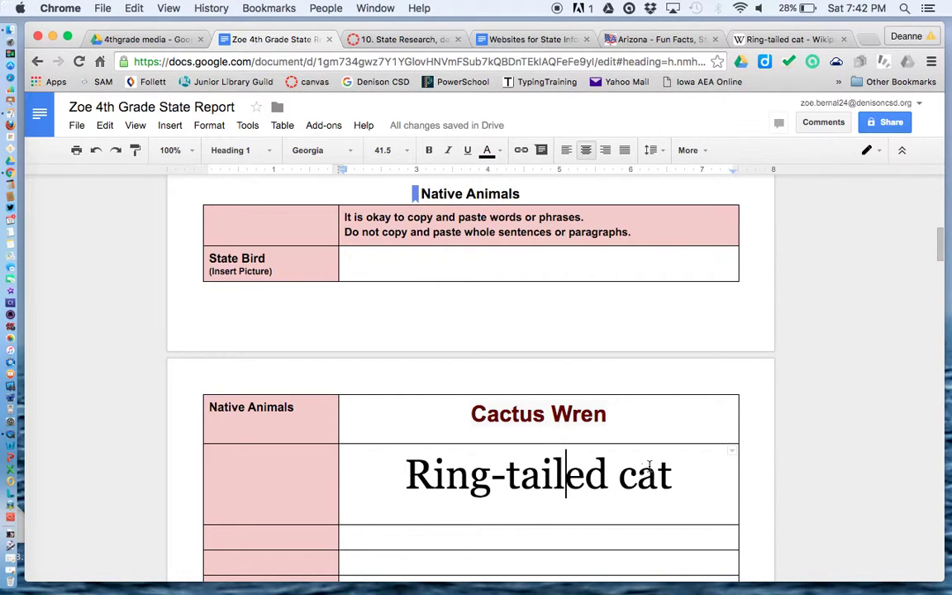
{"action": "left_click_drag", "start_coordinate": [678, 483], "coordinate": [408, 468]}
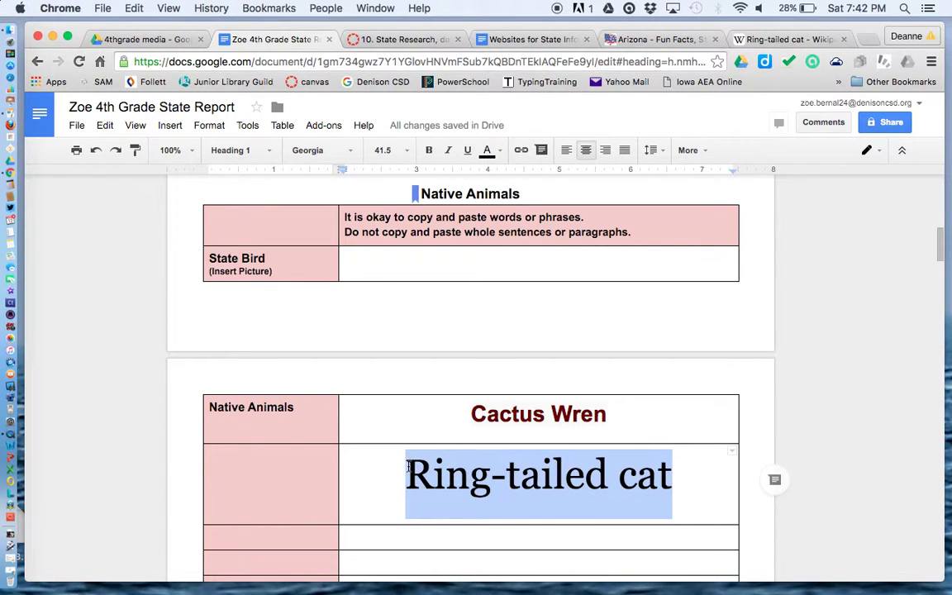
{"action": "left_click", "coordinate": [404, 152]}
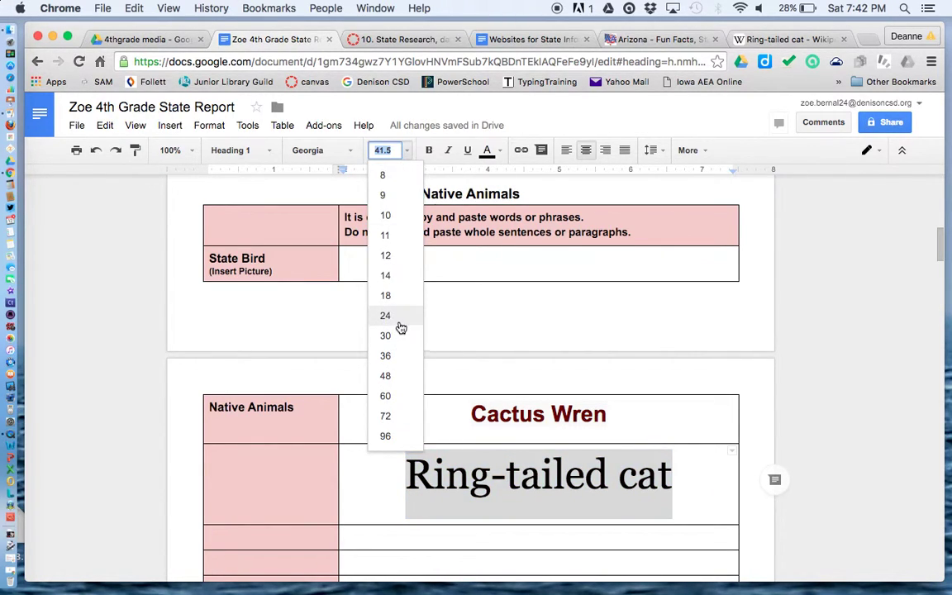
{"action": "left_click", "coordinate": [387, 316]}
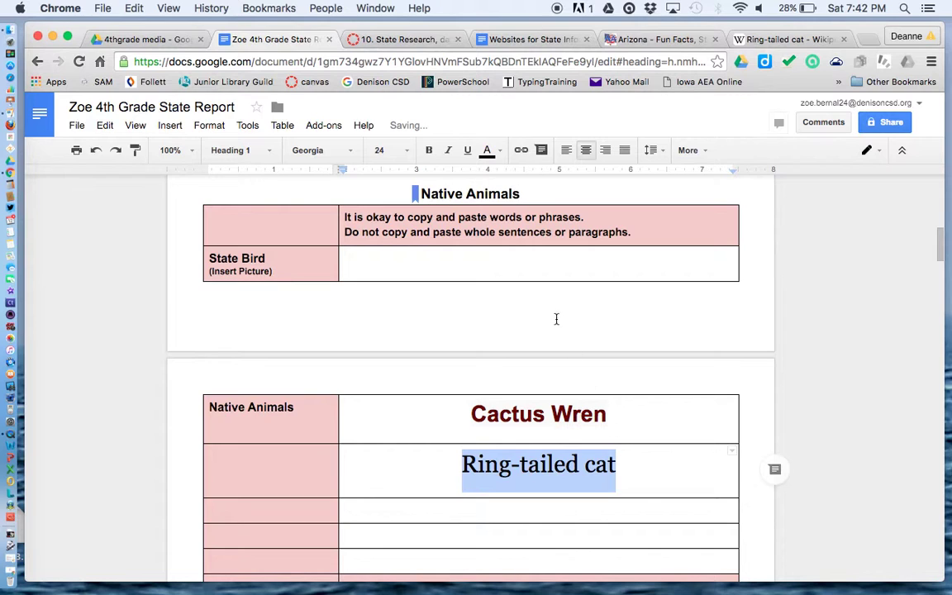
{"action": "left_click", "coordinate": [554, 266]}
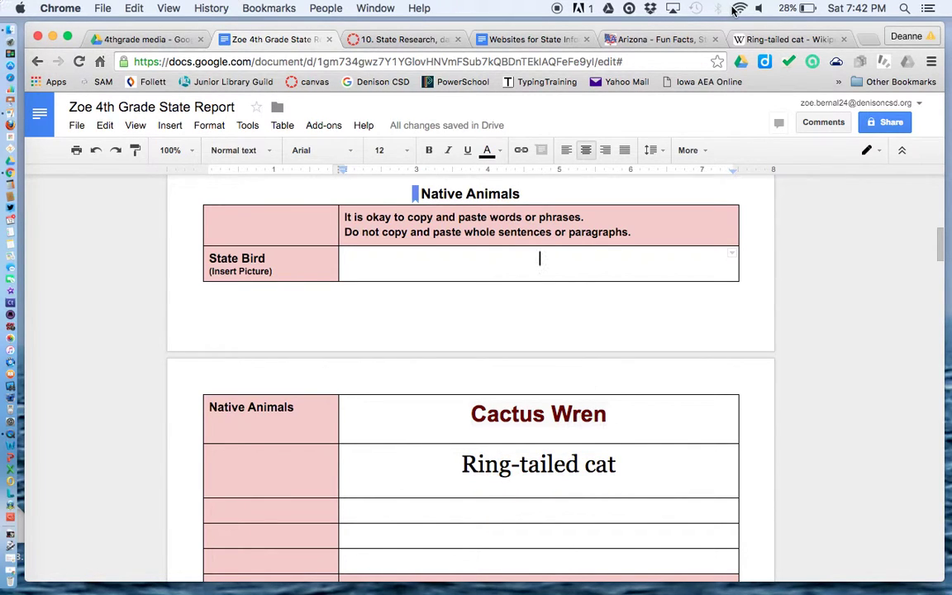
{"action": "left_click", "coordinate": [608, 37]}
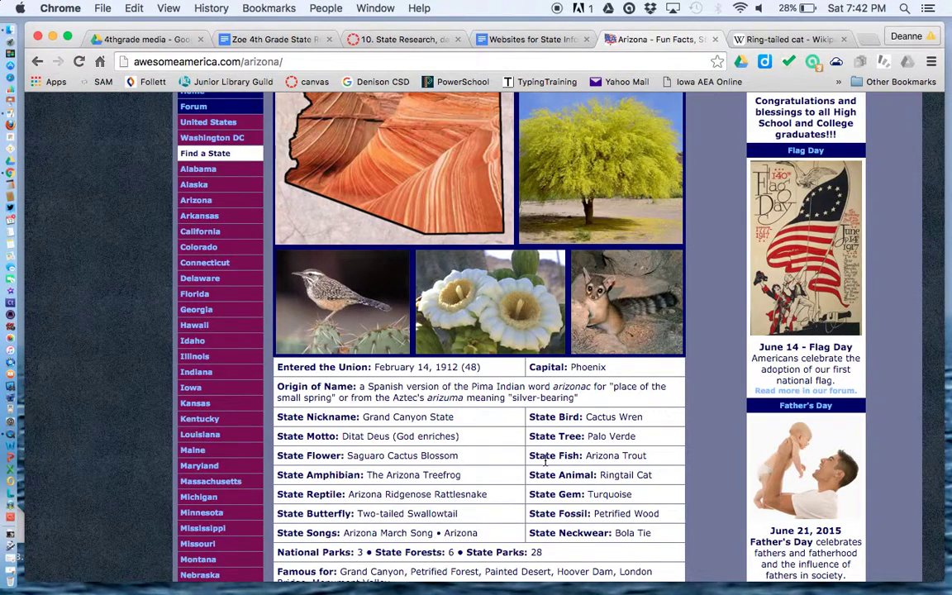
Step: Open the mountain lion's National Geographic page from the Arizona photos and copy its title
{"action": "scroll", "coordinate": [546, 461], "scroll_direction": "down", "scroll_amount": 10}
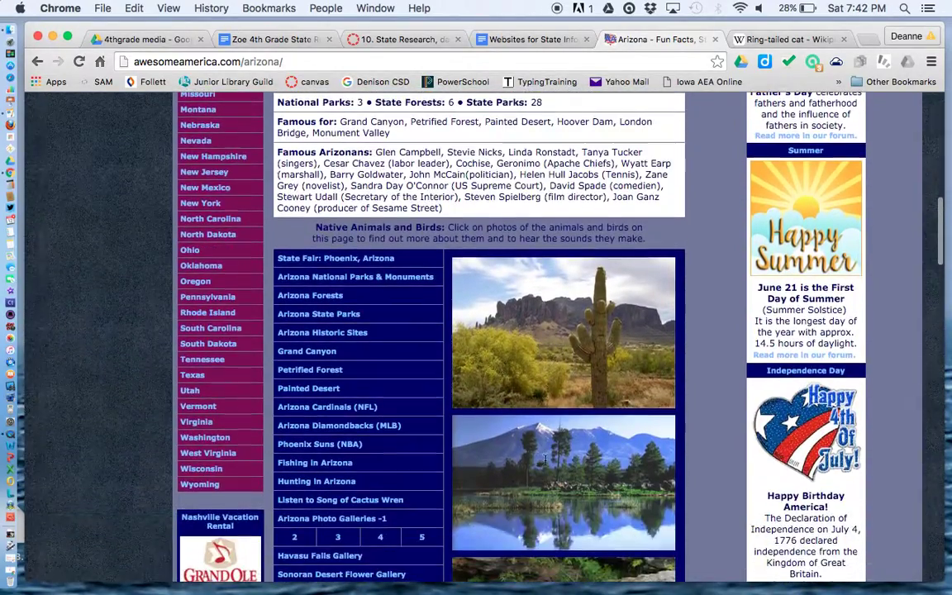
{"action": "scroll", "coordinate": [546, 465], "scroll_direction": "down", "scroll_amount": 5}
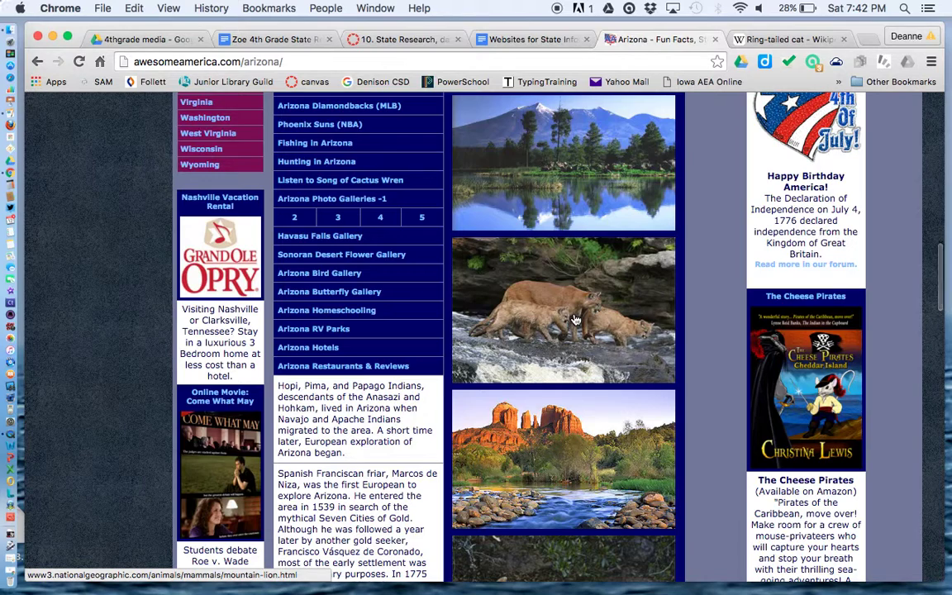
{"action": "left_click", "coordinate": [576, 320]}
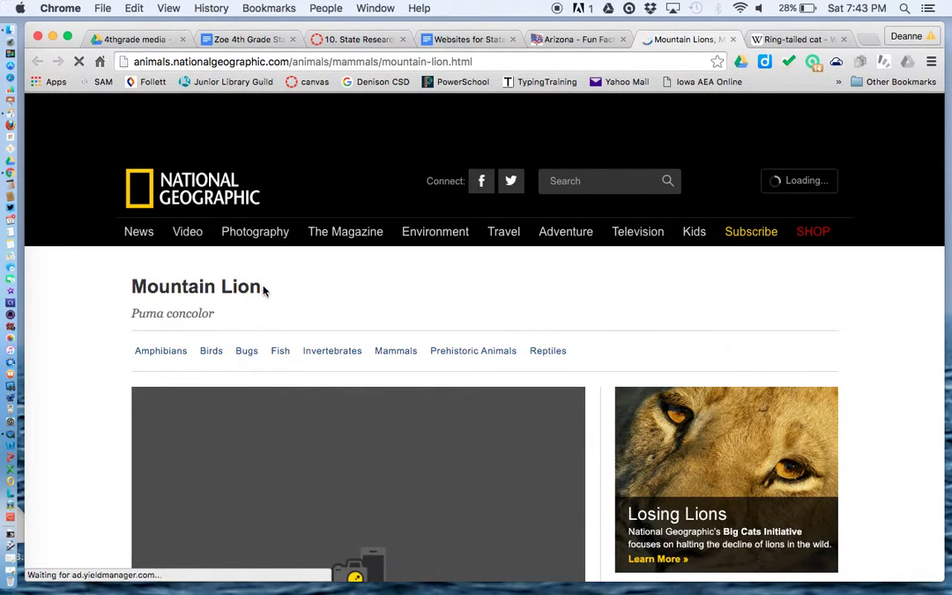
{"action": "left_click_drag", "start_coordinate": [264, 288], "coordinate": [144, 278]}
{"action": "key", "text": "super+c"}
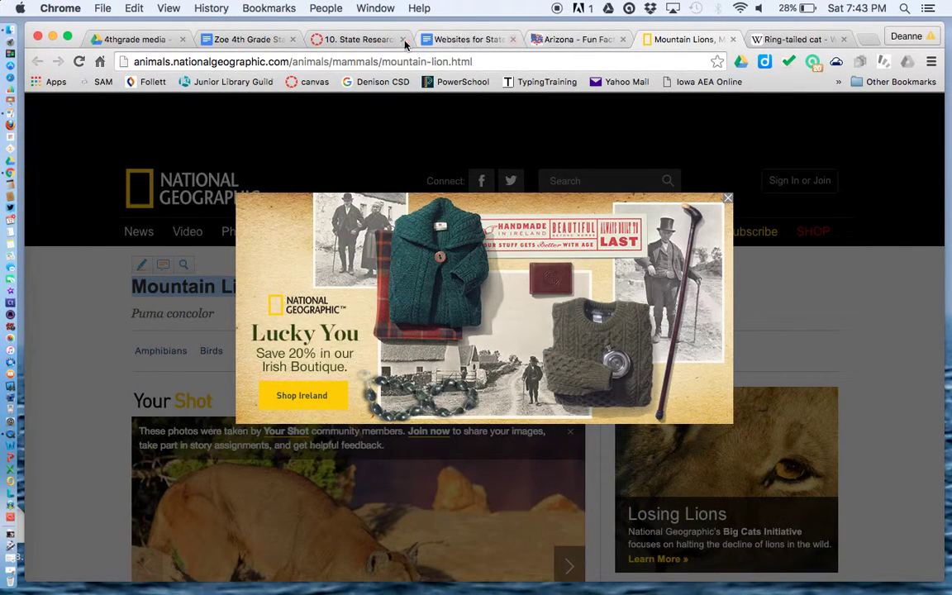
Step: Paste 'Mountain Lion' under Ring-tailed cat at 18 pt and close the Mountain Lions and Ring-tailed cat tabs
{"action": "left_click", "coordinate": [262, 40]}
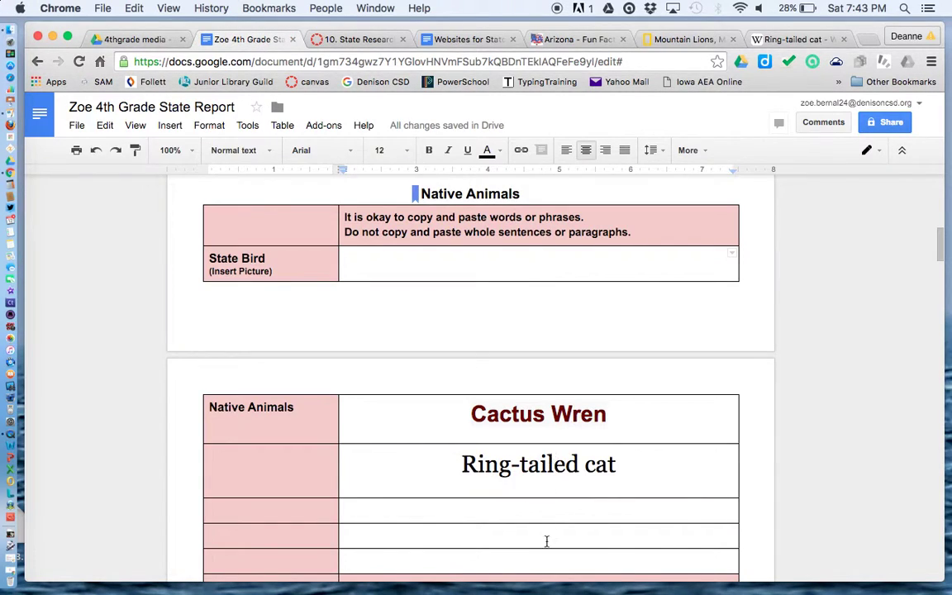
{"action": "left_click", "coordinate": [542, 511]}
{"action": "key", "text": "super+v"}
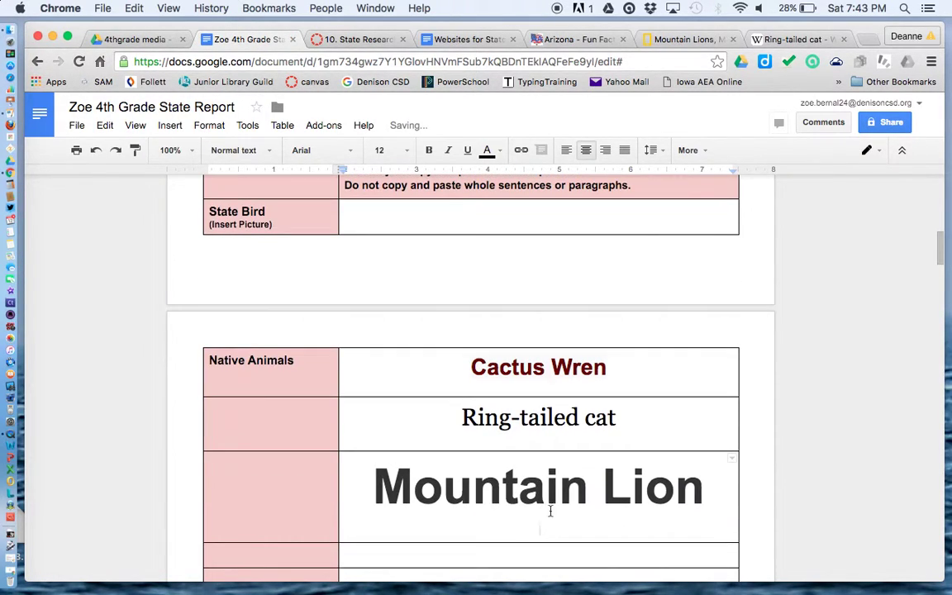
{"action": "left_click_drag", "start_coordinate": [566, 529], "coordinate": [374, 478]}
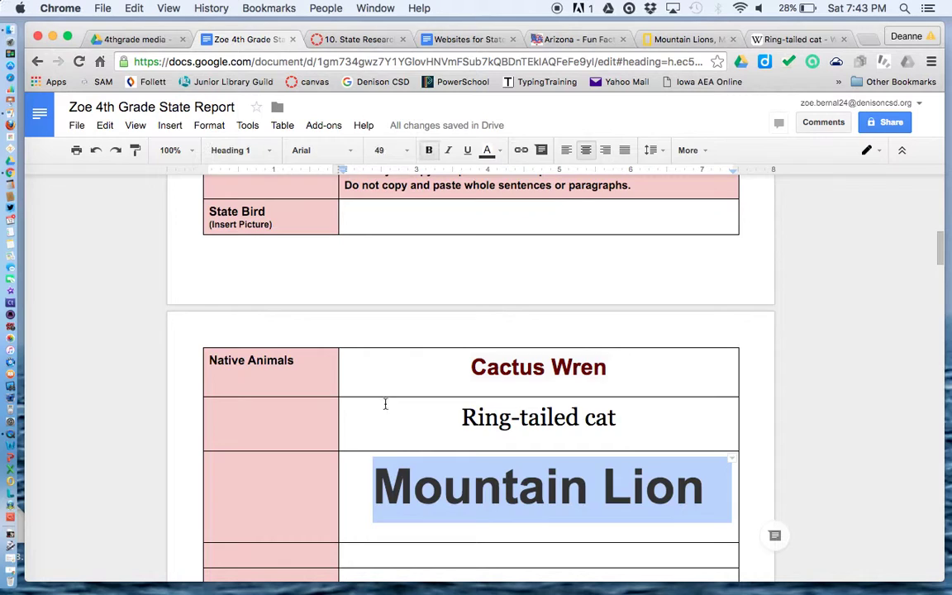
{"action": "left_click", "coordinate": [383, 150]}
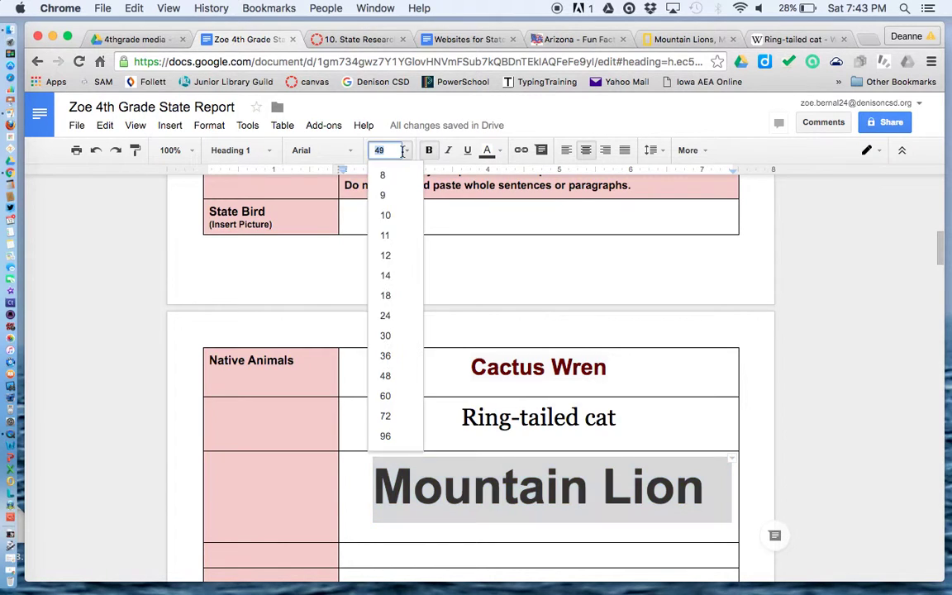
{"action": "left_click", "coordinate": [385, 296]}
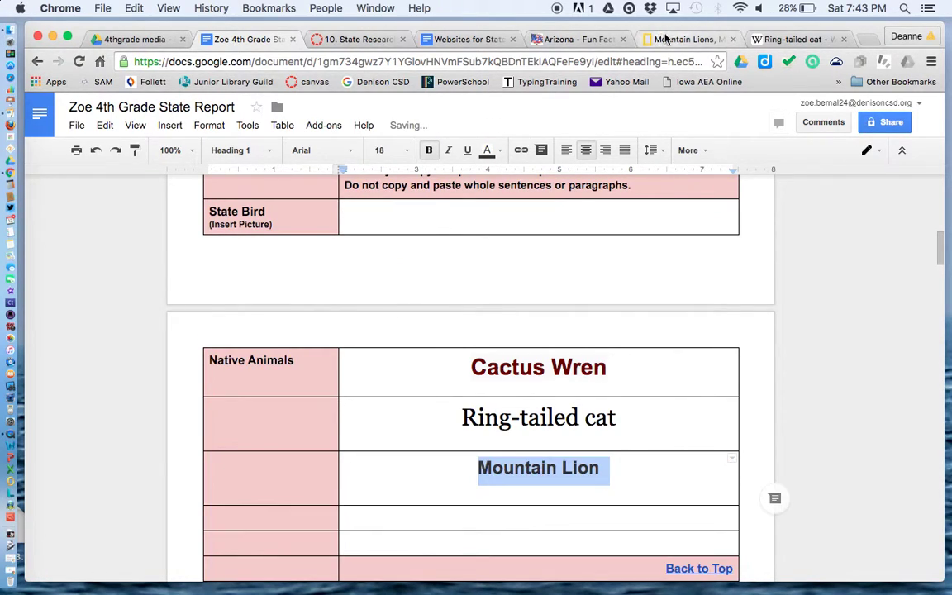
{"action": "left_click", "coordinate": [733, 38]}
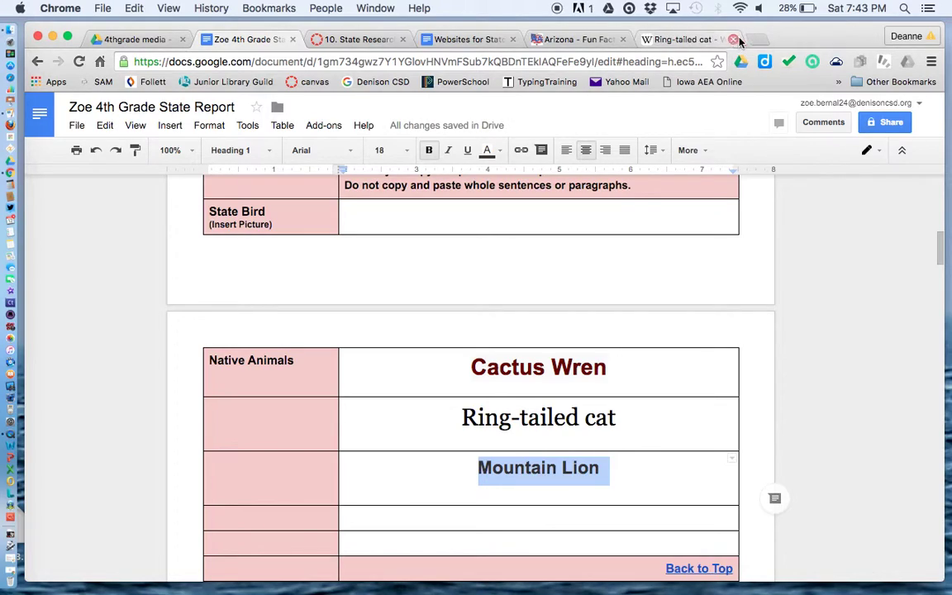
{"action": "left_click", "coordinate": [734, 39]}
Step: Open the National Geographic wolf page from the Arizona photos and copy the 'Wolf' heading
{"action": "left_click", "coordinate": [615, 34]}
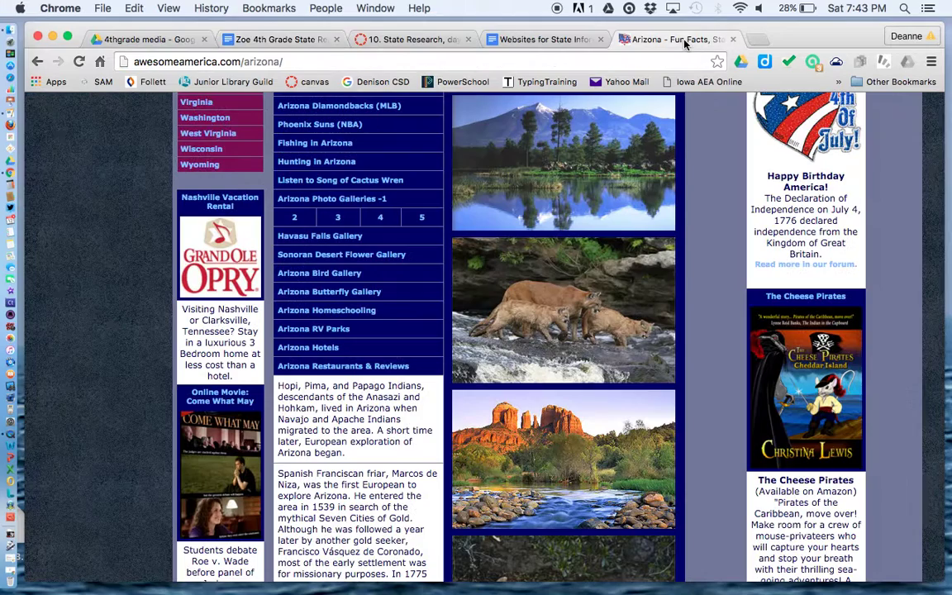
{"action": "scroll", "coordinate": [562, 329], "scroll_direction": "down", "scroll_amount": 10}
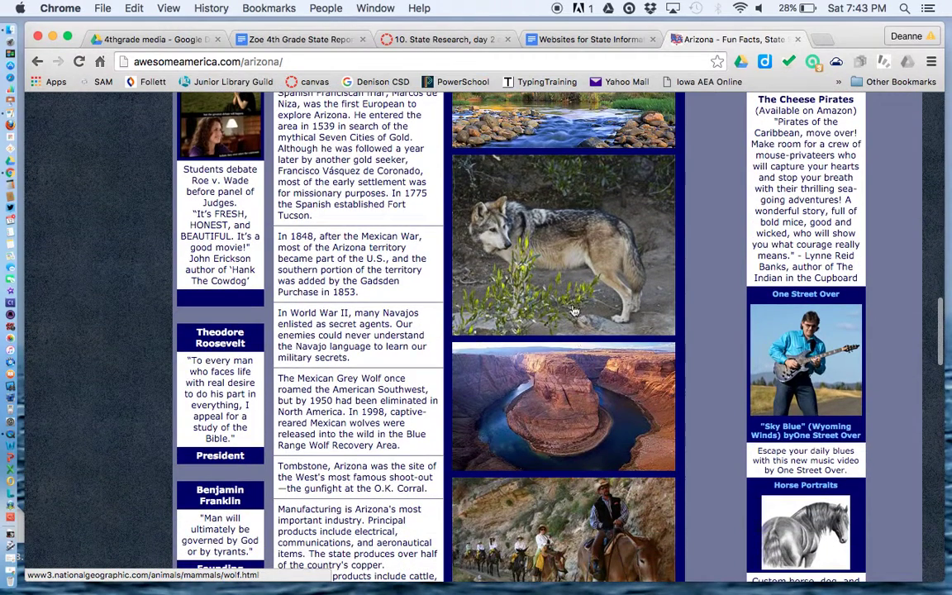
{"action": "left_click", "coordinate": [574, 310]}
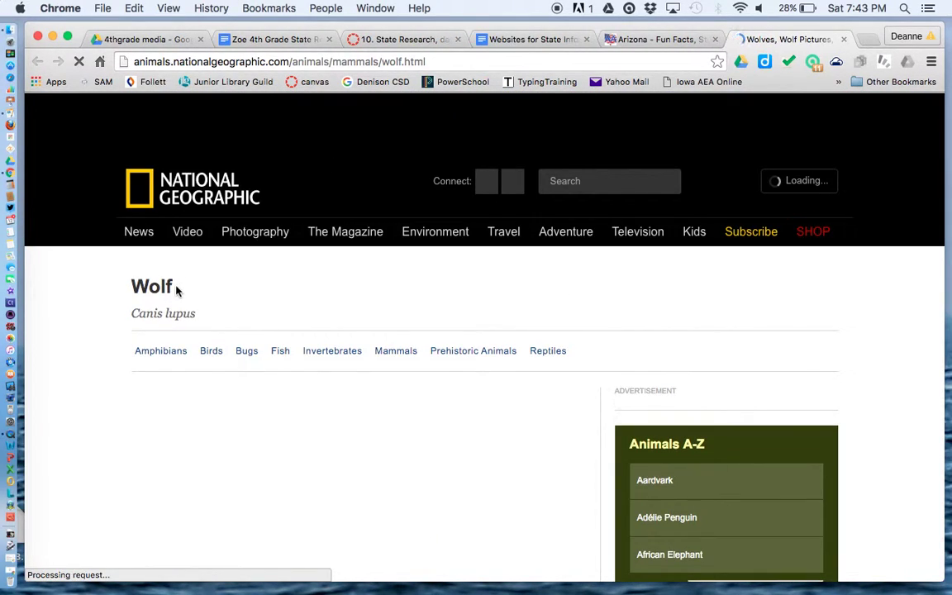
{"action": "left_click_drag", "start_coordinate": [177, 290], "coordinate": [130, 289]}
{"action": "key", "text": "ctrl+c"}
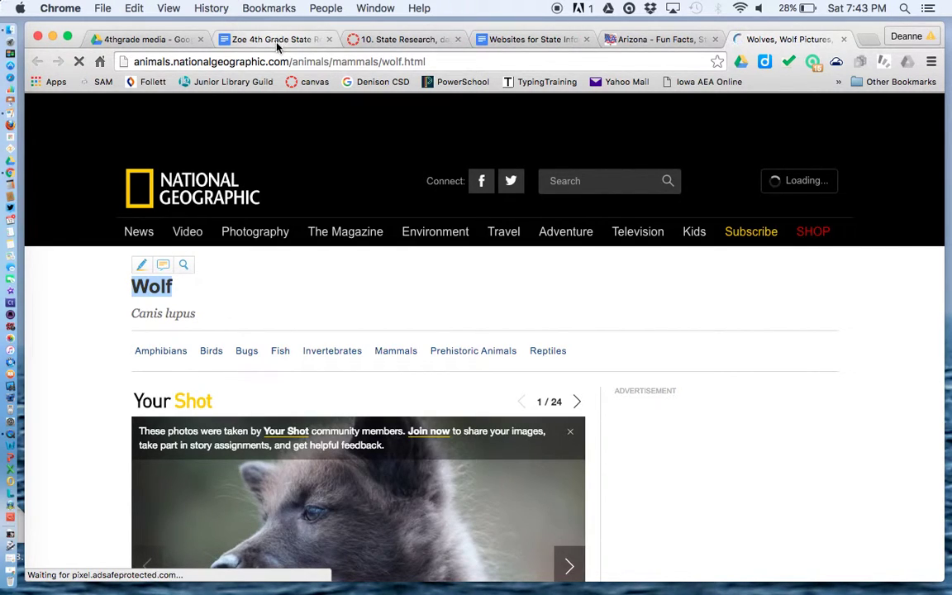
Step: Paste 'Wolf' into the cell below Mountain Lion and set it to 18 pt
{"action": "left_click", "coordinate": [277, 41]}
{"action": "left_click", "coordinate": [512, 515]}
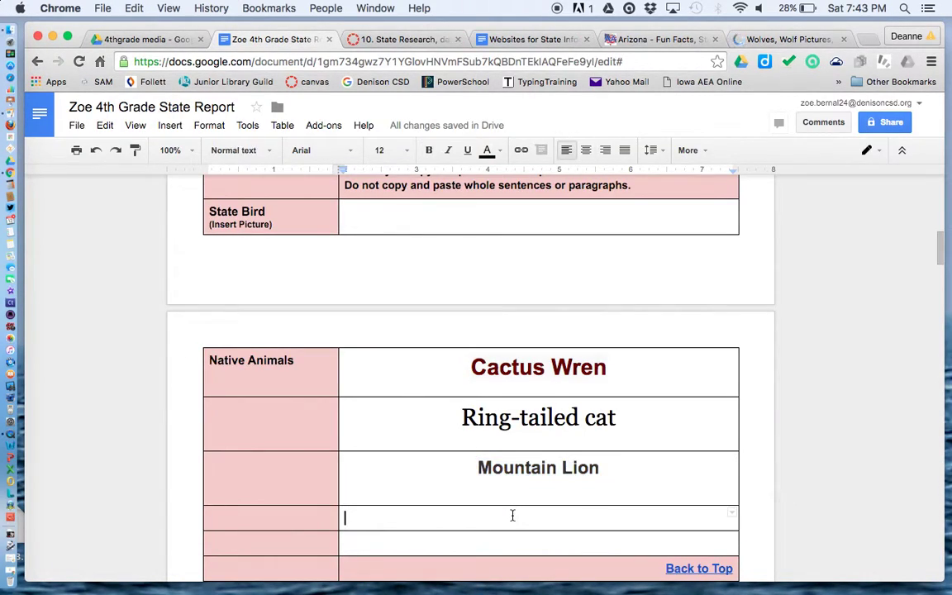
{"action": "key", "text": "ctrl+v"}
{"action": "left_click_drag", "start_coordinate": [450, 492], "coordinate": [343, 481]}
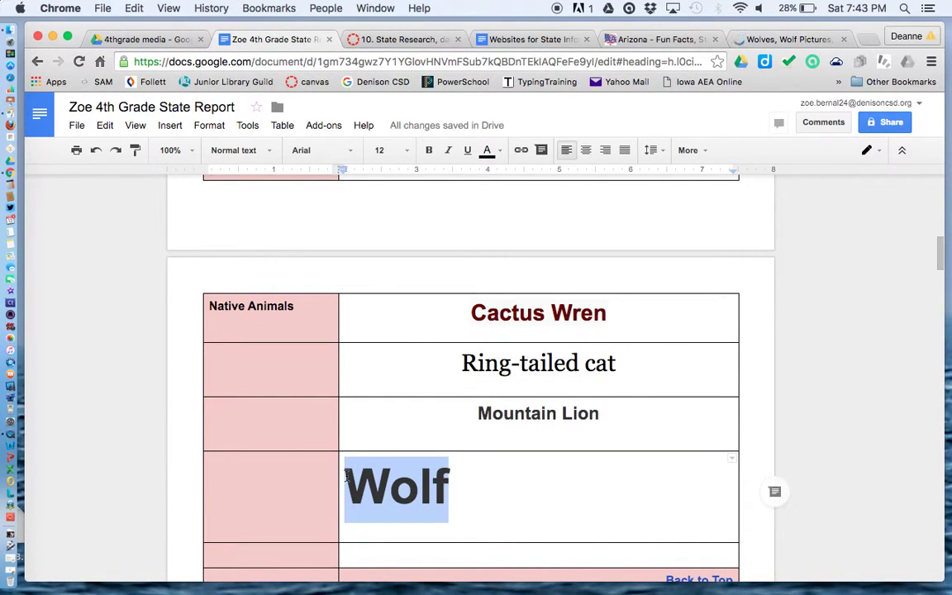
{"action": "left_click", "coordinate": [405, 151]}
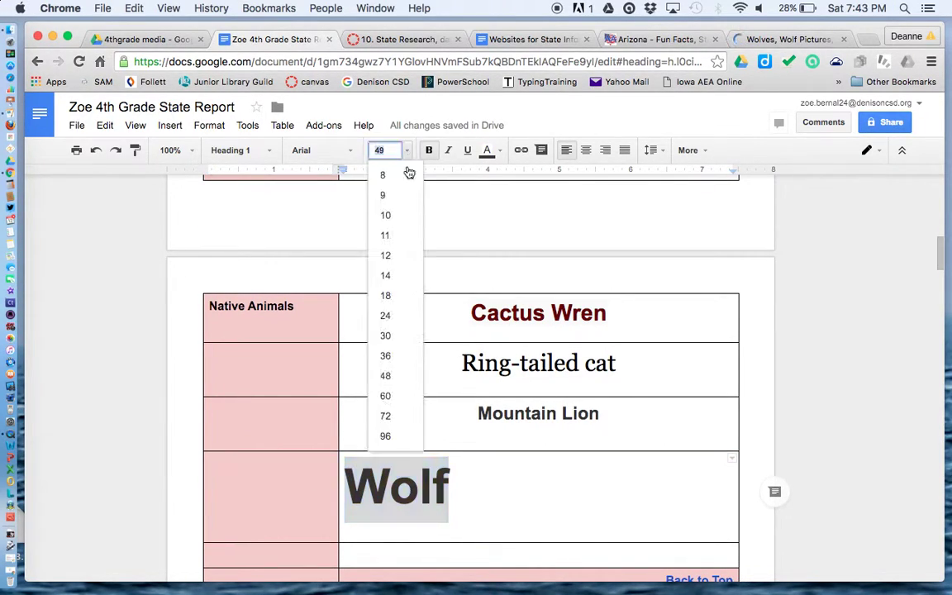
{"action": "left_click", "coordinate": [403, 296]}
{"action": "scroll", "coordinate": [577, 352], "scroll_direction": "up", "scroll_amount": 3}
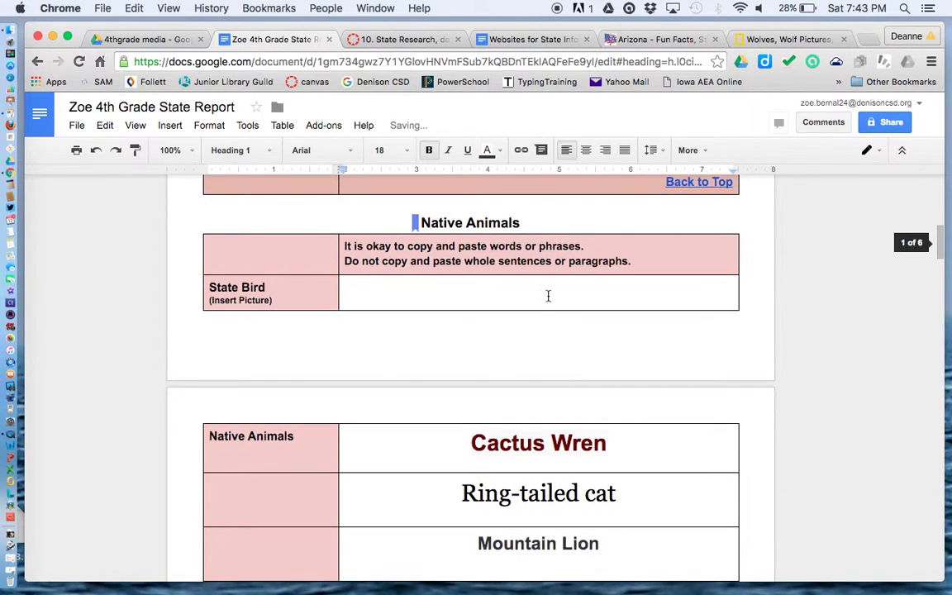
Step: Drag the Cactus Wren photo from the Arizona page into the State Bird cell, then reload the report
{"action": "left_click", "coordinate": [659, 41]}
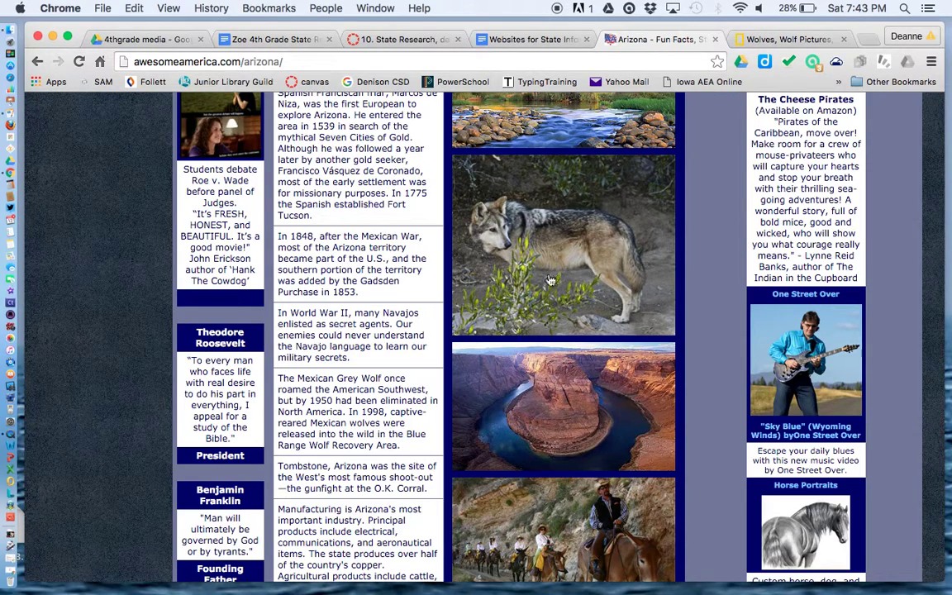
{"action": "scroll", "coordinate": [553, 254], "scroll_direction": "up", "scroll_amount": 10}
{"action": "scroll", "coordinate": [544, 332], "scroll_direction": "up", "scroll_amount": 5}
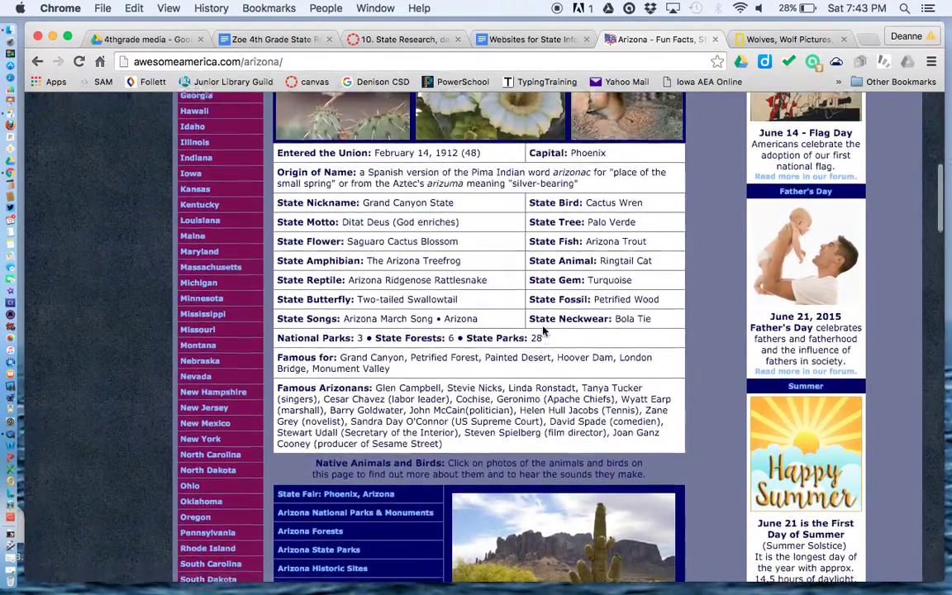
{"action": "scroll", "coordinate": [544, 332], "scroll_direction": "up", "scroll_amount": 1}
{"action": "scroll", "coordinate": [543, 326], "scroll_direction": "up", "scroll_amount": 1}
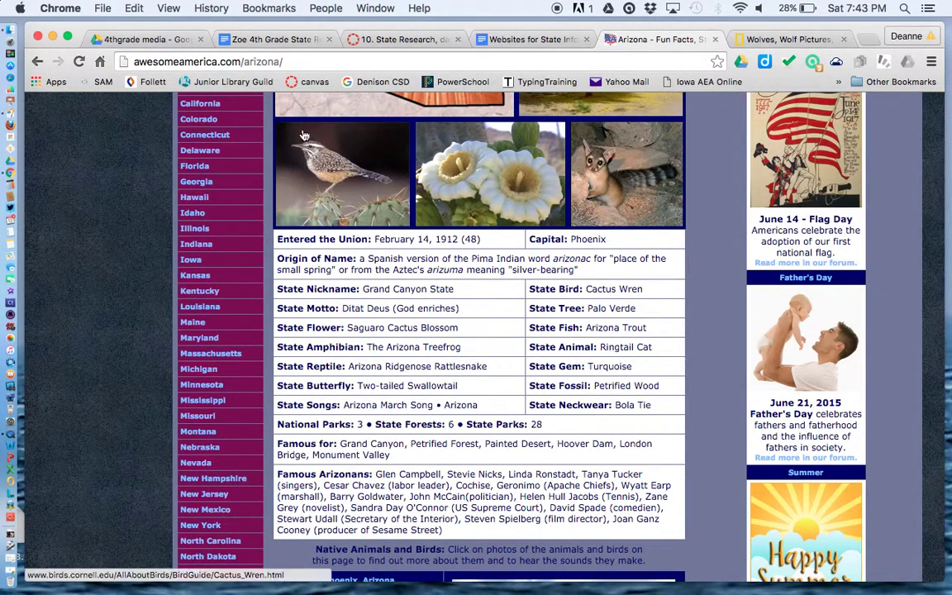
{"action": "left_click_drag", "start_coordinate": [336, 177], "coordinate": [473, 293]}
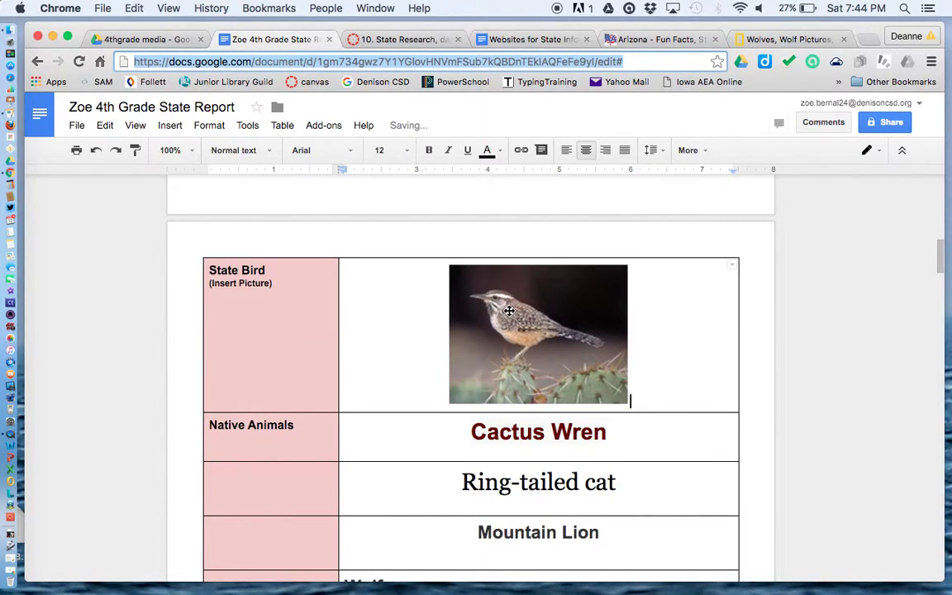
{"action": "key", "text": "super+r"}
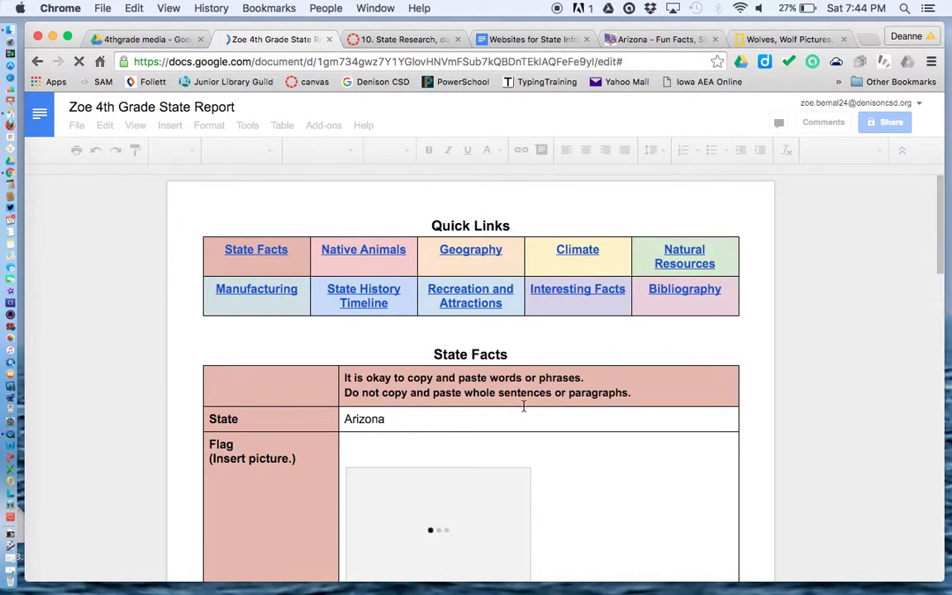
Step: Type the caption 'Cactus Wren' just right of the bird photo in the State Bird cell
{"action": "scroll", "coordinate": [545, 512], "scroll_direction": "down", "scroll_amount": 10}
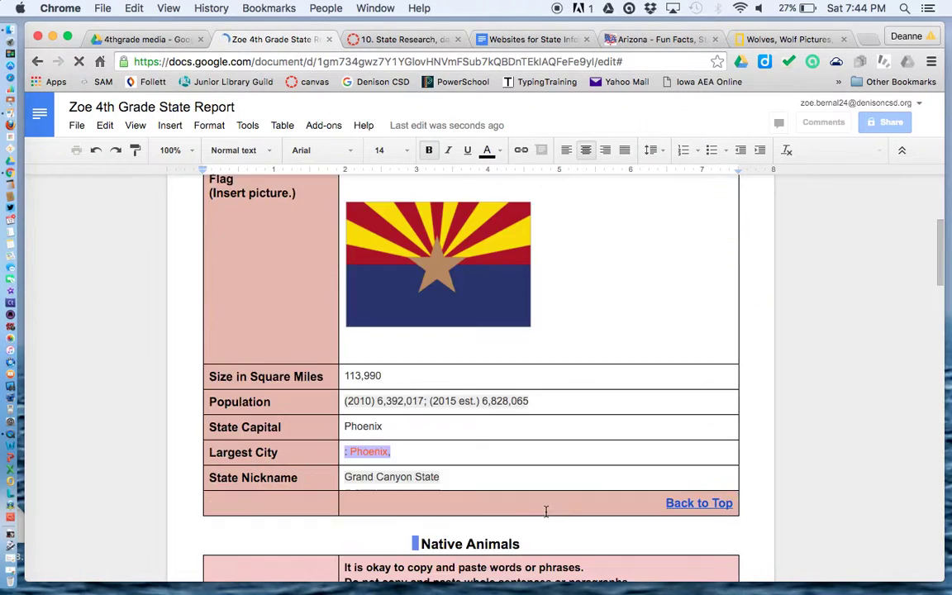
{"action": "scroll", "coordinate": [545, 512], "scroll_direction": "down", "scroll_amount": 3}
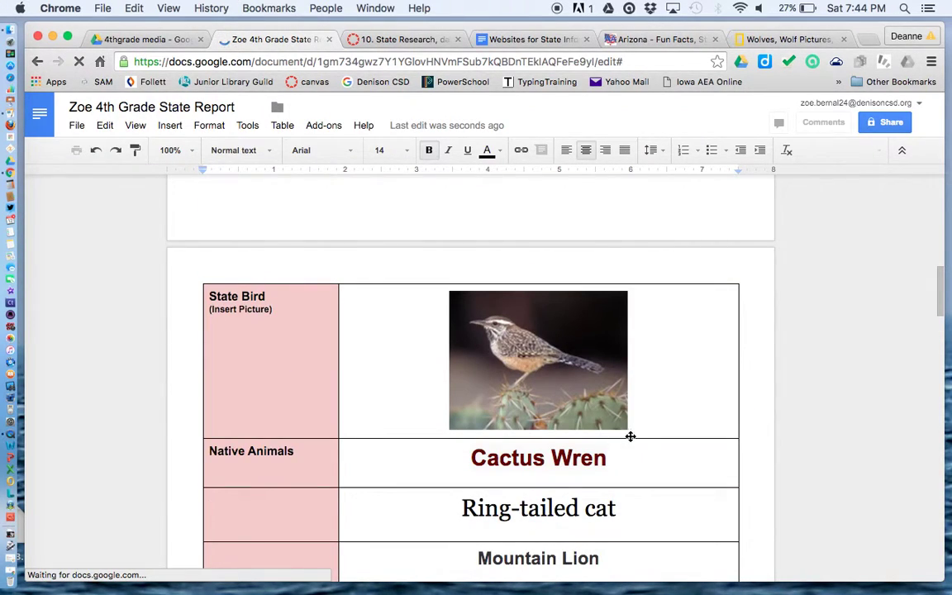
{"action": "scroll", "coordinate": [647, 430], "scroll_direction": "down", "scroll_amount": 1}
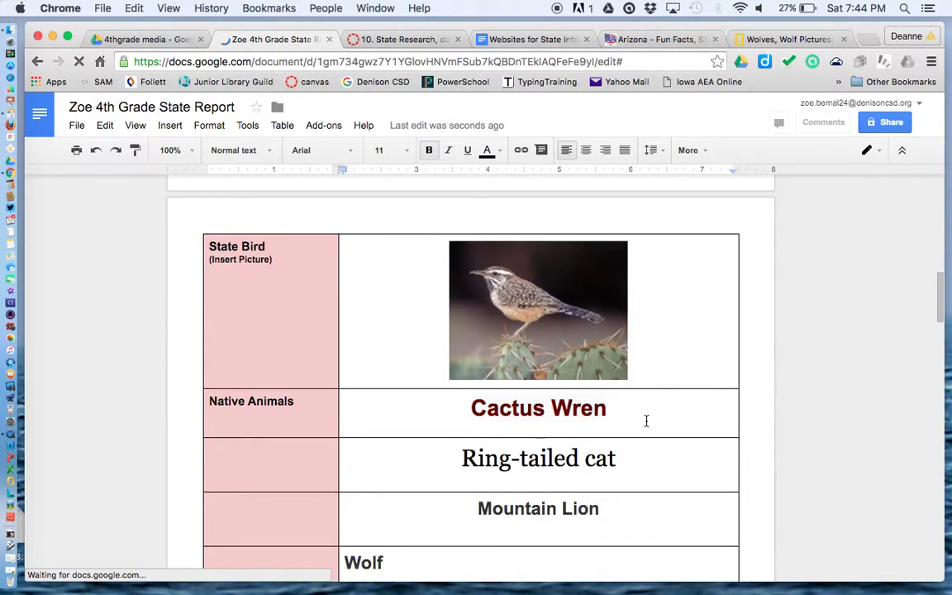
{"action": "left_click", "coordinate": [647, 367]}
{"action": "type", "text": "Ca"}
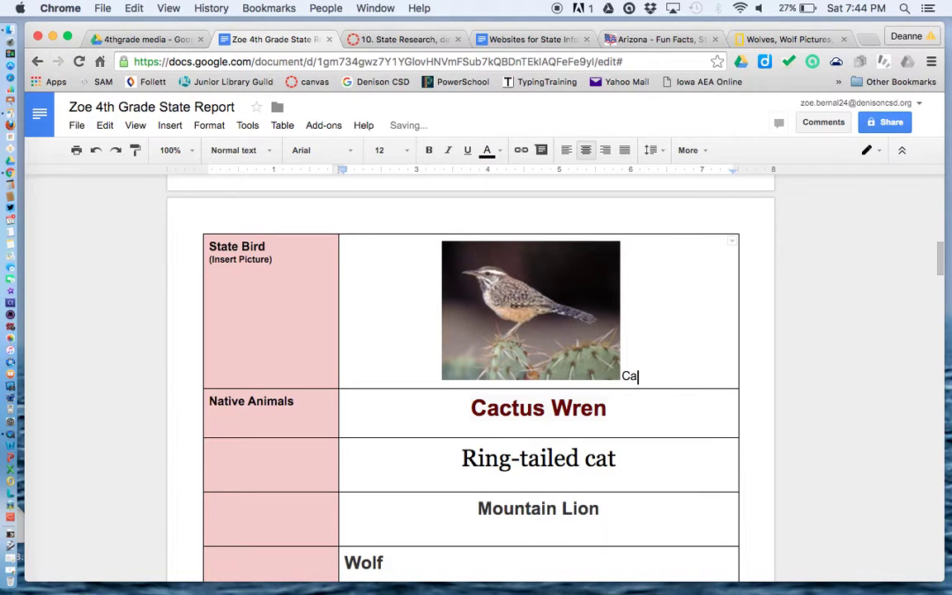
{"action": "type", "text": "ctus Wren"}
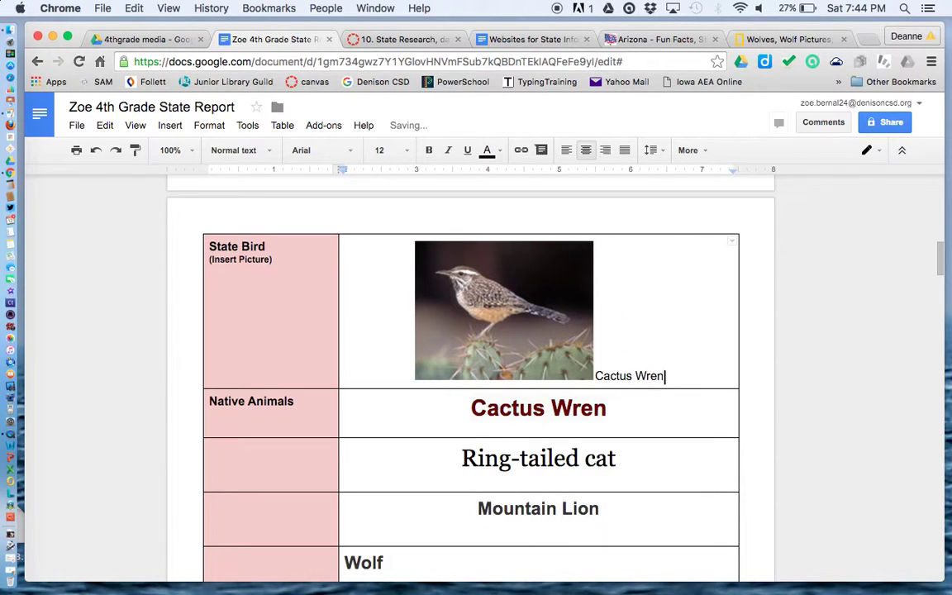
{"action": "scroll", "coordinate": [701, 515], "scroll_direction": "down", "scroll_amount": 3}
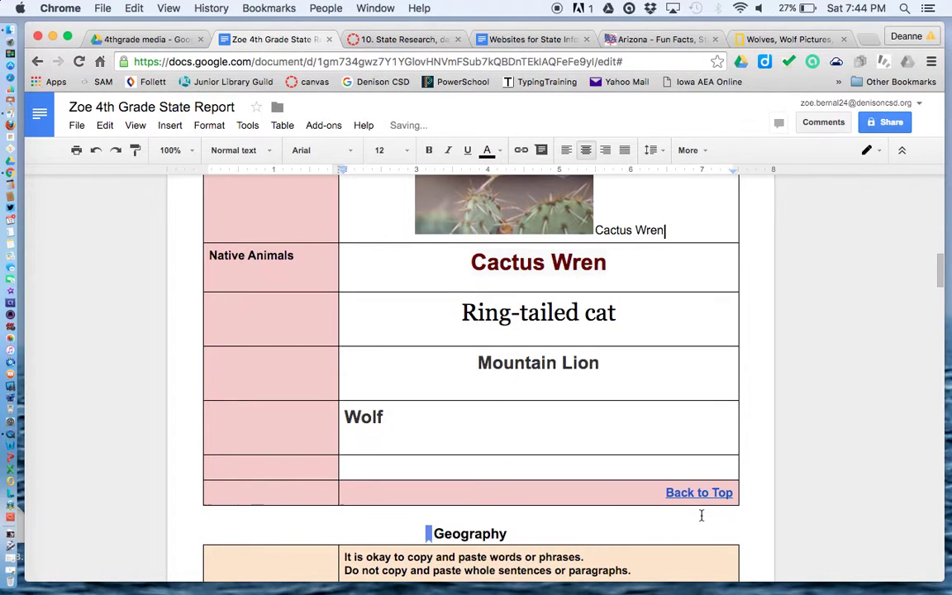
Step: Open the Great Horned Owl page from the Arizona owl photo, copy its title, and return to the report
{"action": "left_click", "coordinate": [659, 40]}
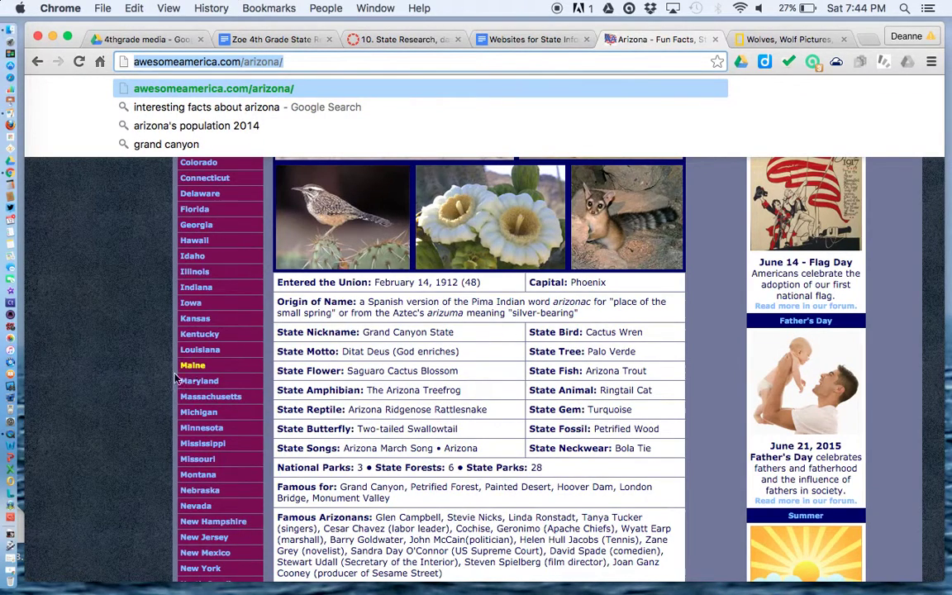
{"action": "left_click", "coordinate": [116, 339]}
{"action": "scroll", "coordinate": [483, 428], "scroll_direction": "down", "scroll_amount": 3}
{"action": "scroll", "coordinate": [483, 428], "scroll_direction": "down", "scroll_amount": 10}
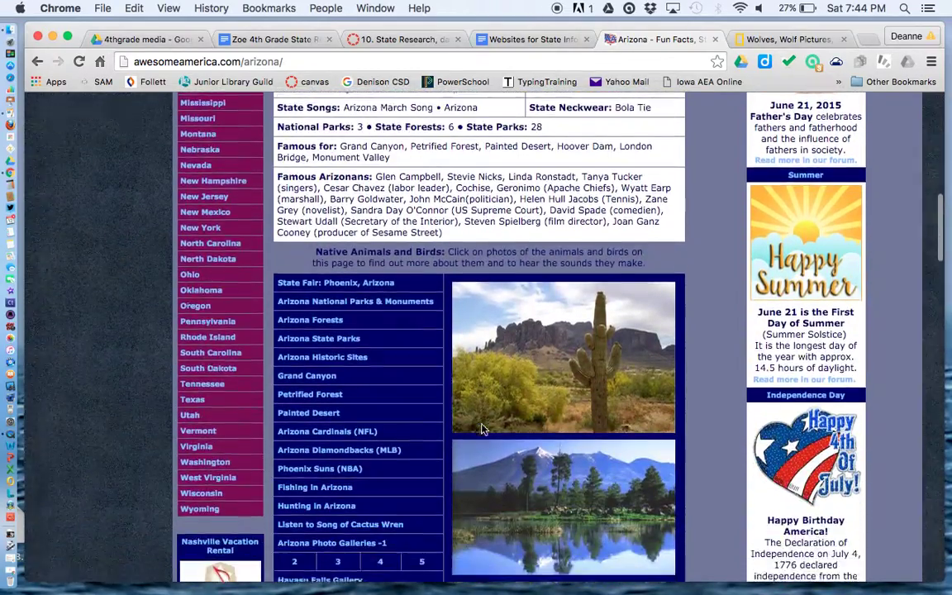
{"action": "scroll", "coordinate": [484, 428], "scroll_direction": "down", "scroll_amount": 10}
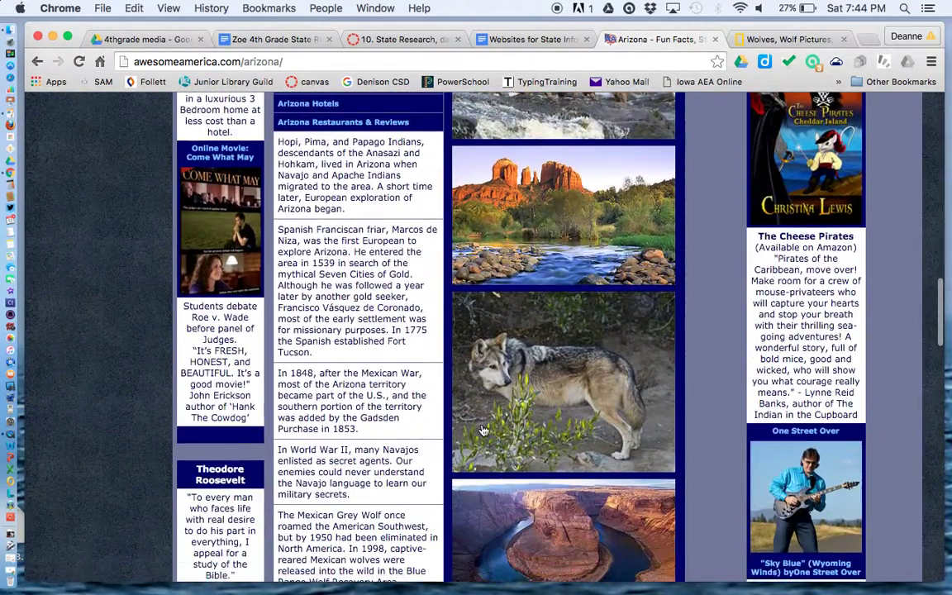
{"action": "scroll", "coordinate": [484, 429], "scroll_direction": "down", "scroll_amount": 6}
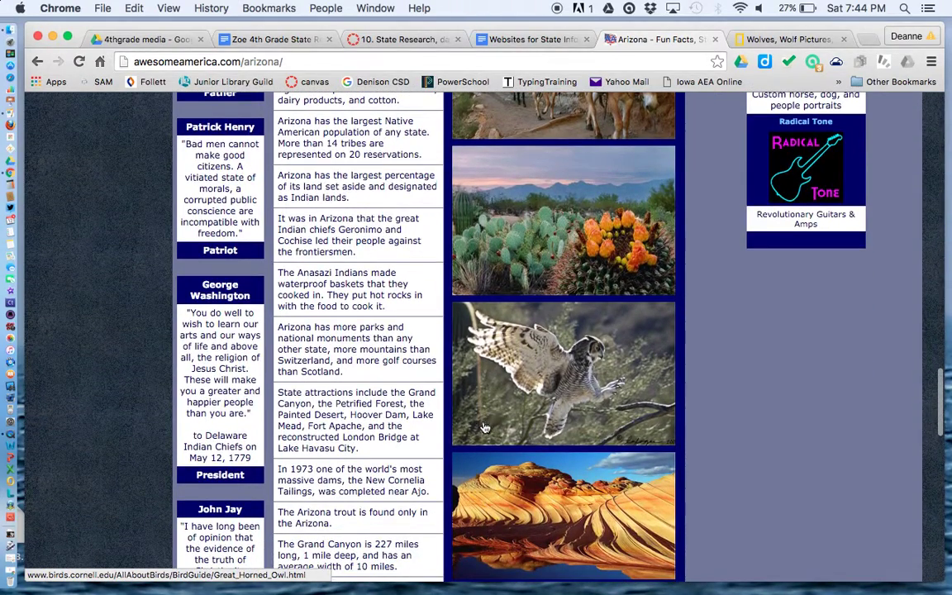
{"action": "left_click", "coordinate": [515, 404]}
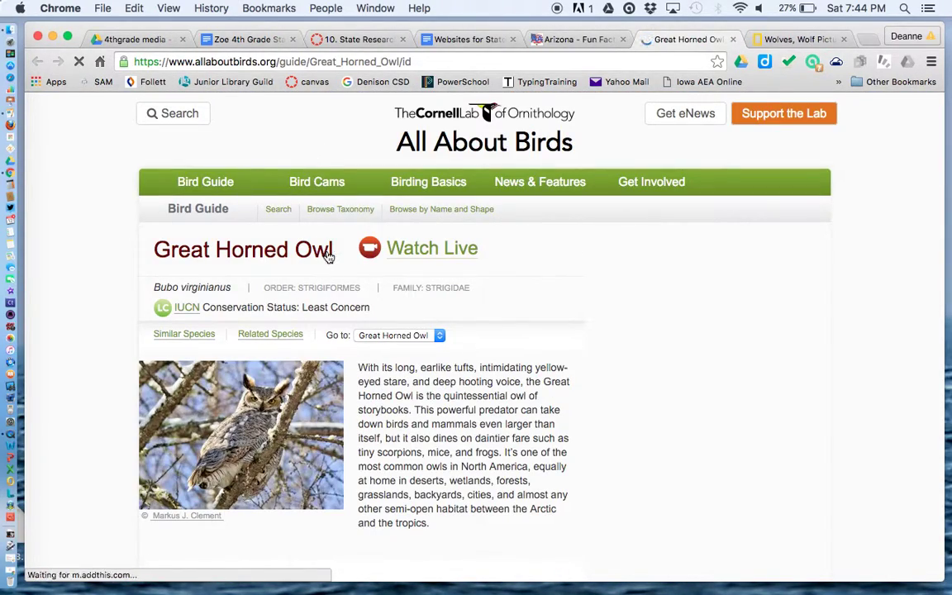
{"action": "left_click_drag", "start_coordinate": [337, 248], "coordinate": [162, 246]}
{"action": "key", "text": "super+c"}
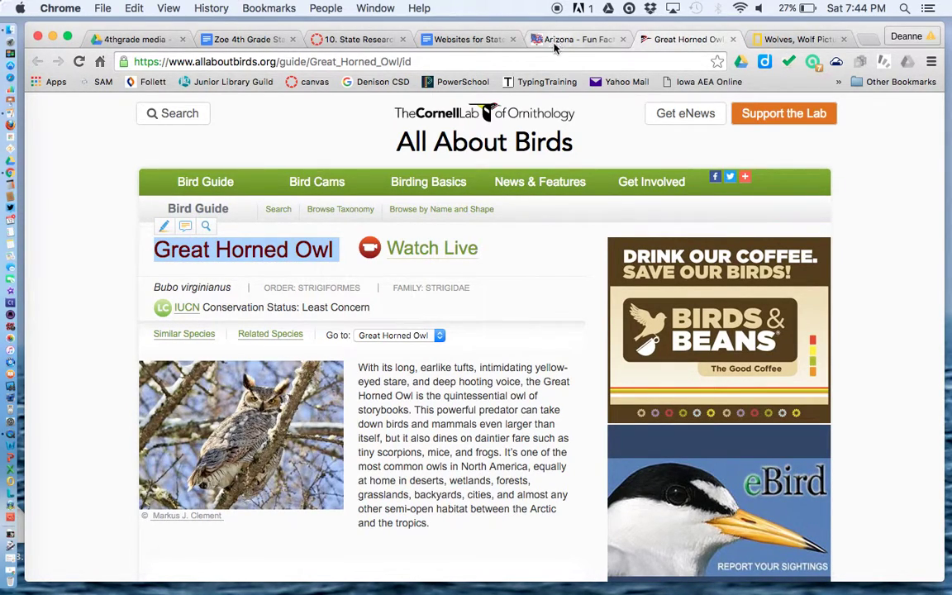
{"action": "left_click", "coordinate": [257, 40]}
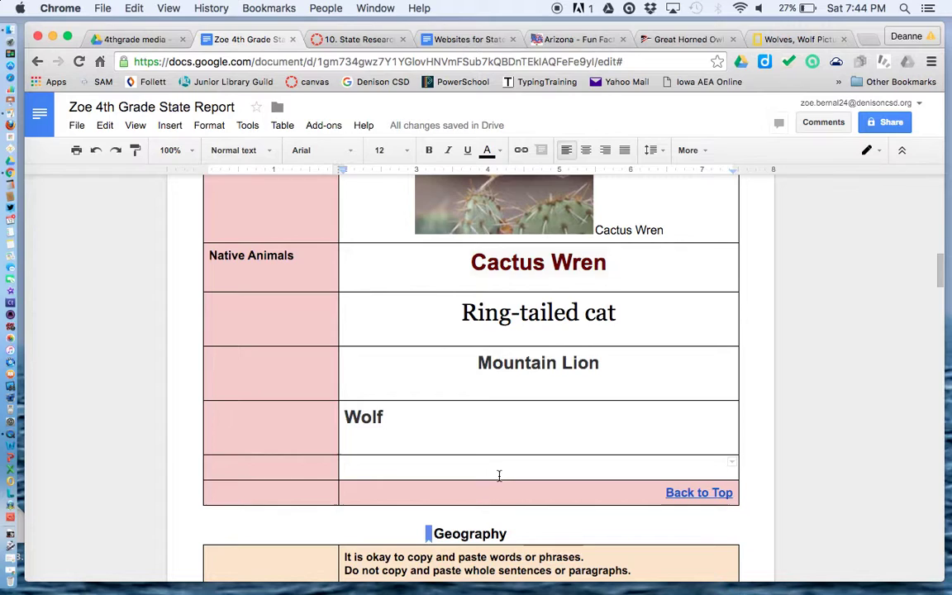
Step: Paste 'Great Horned Owl' into the cell below Wolf and set it to font size 18
{"action": "key", "text": "super+v"}
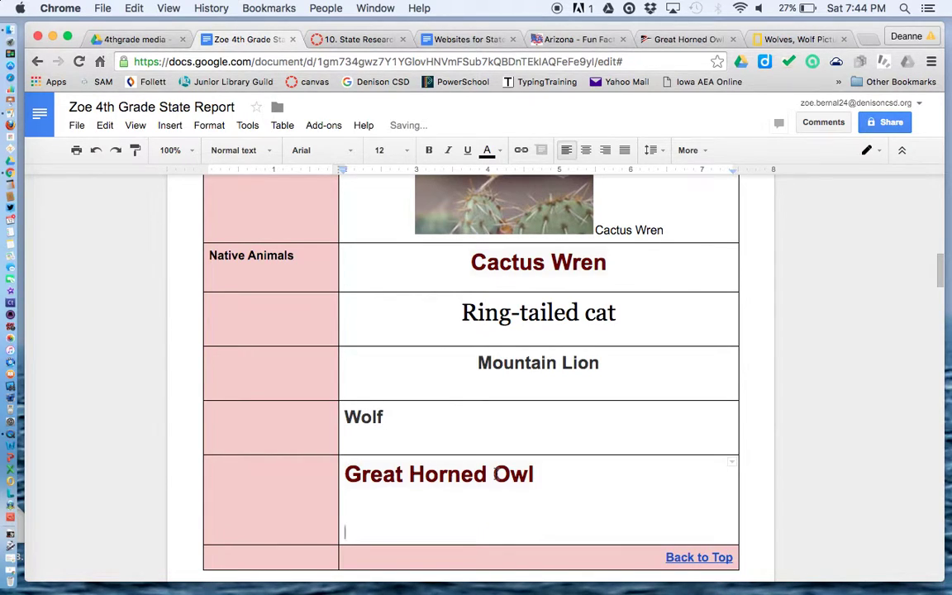
{"action": "left_click_drag", "start_coordinate": [361, 526], "coordinate": [339, 463]}
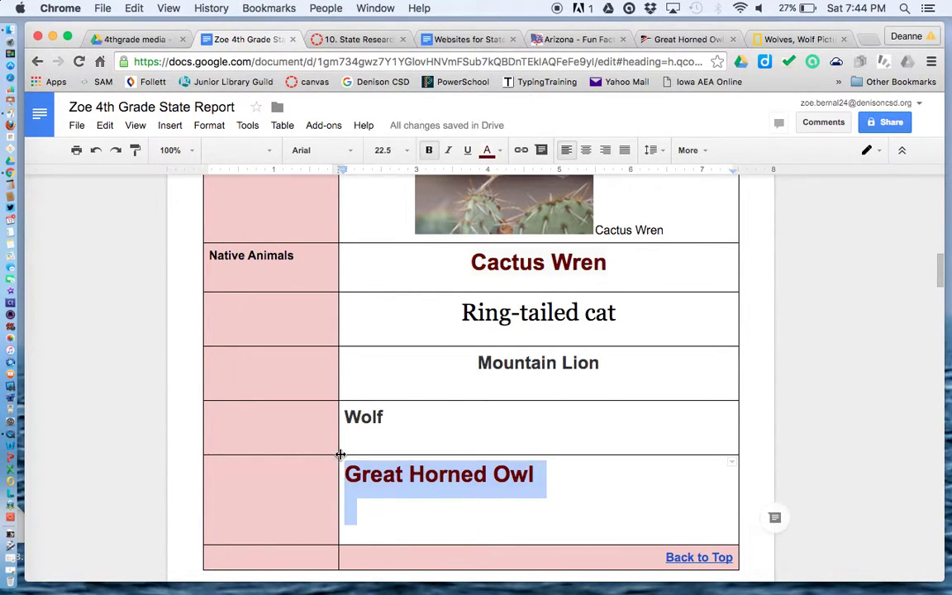
{"action": "left_click", "coordinate": [382, 150]}
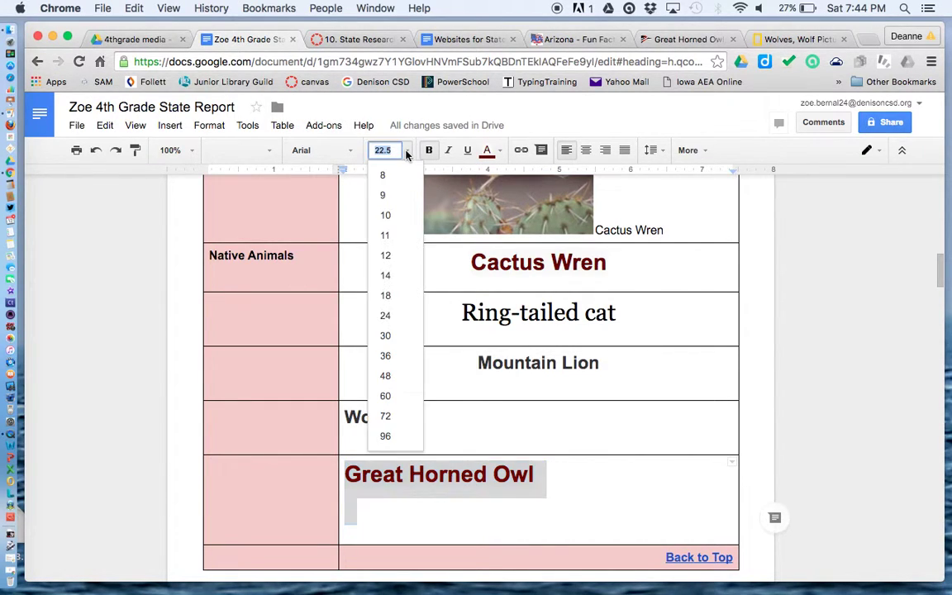
{"action": "left_click", "coordinate": [408, 295]}
{"action": "scroll", "coordinate": [843, 451], "scroll_direction": "down", "scroll_amount": 5}
{"action": "scroll", "coordinate": [843, 452], "scroll_direction": "down", "scroll_amount": 3}
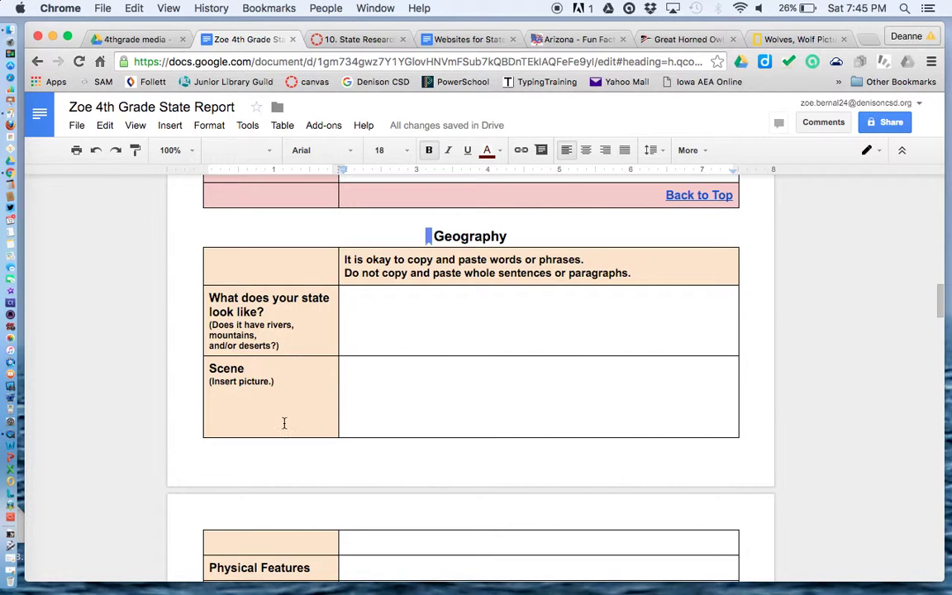
{"action": "scroll", "coordinate": [284, 423], "scroll_direction": "down", "scroll_amount": 4}
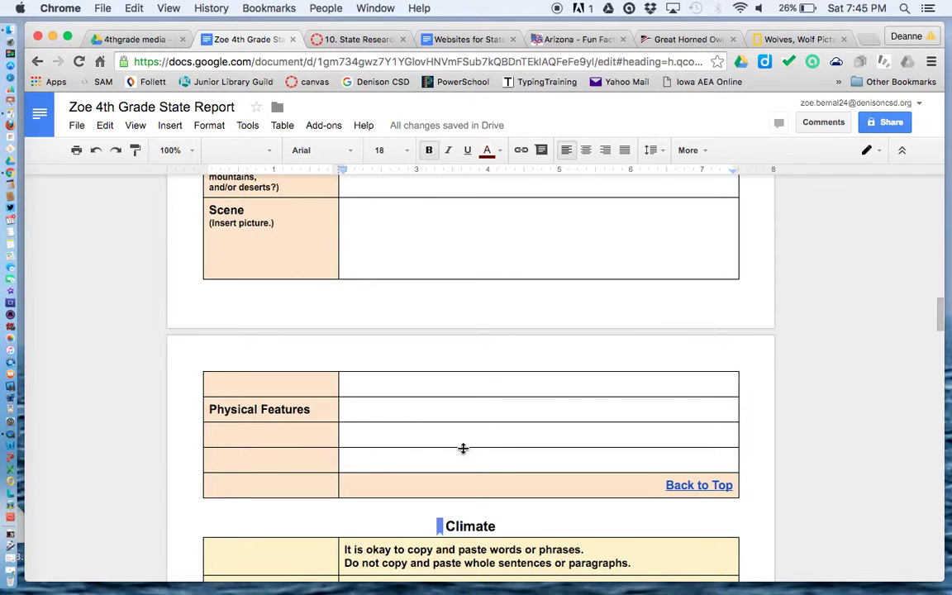
{"action": "scroll", "coordinate": [394, 421], "scroll_direction": "up", "scroll_amount": 2}
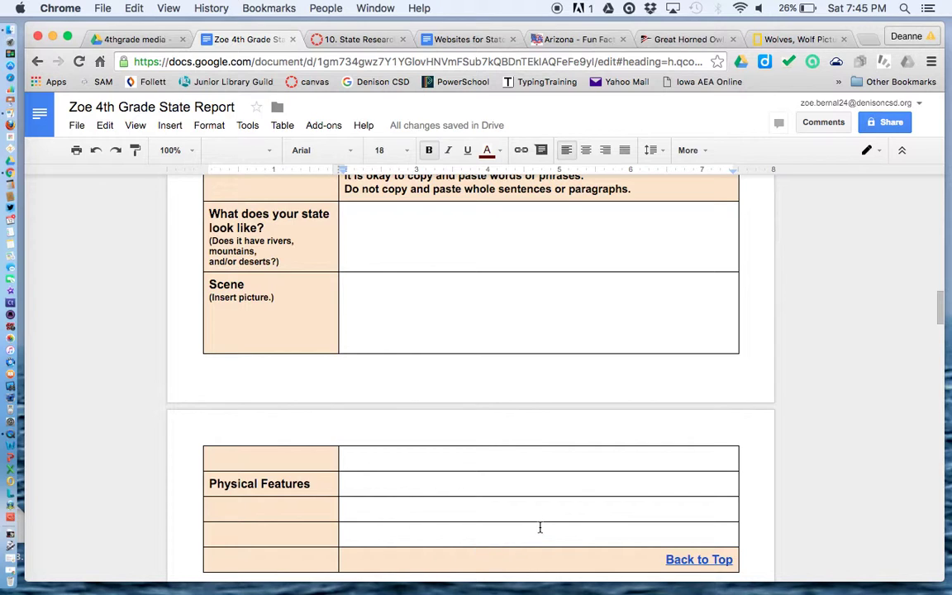
{"action": "scroll", "coordinate": [540, 527], "scroll_direction": "up", "scroll_amount": 5}
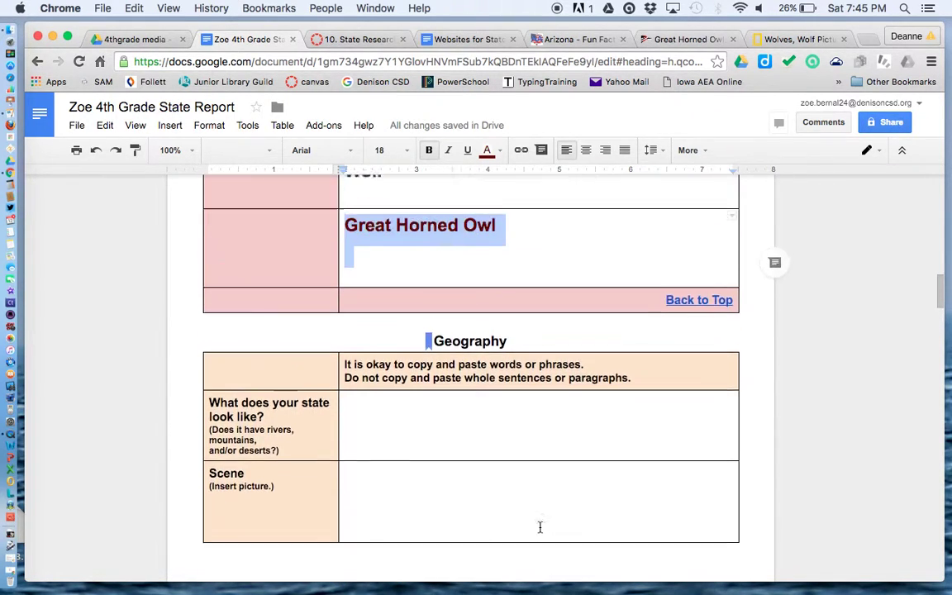
{"action": "scroll", "coordinate": [540, 527], "scroll_direction": "up", "scroll_amount": 1}
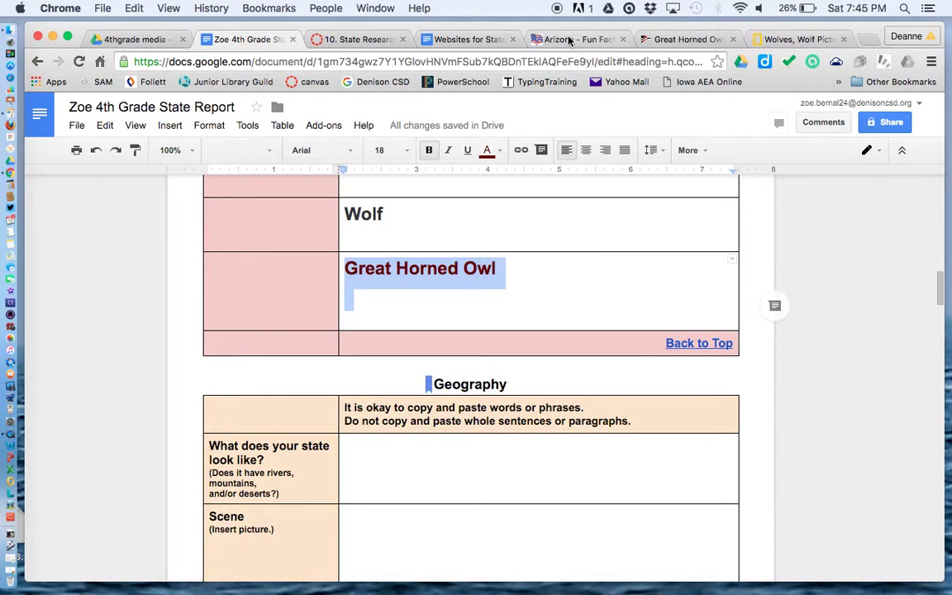
Step: Close the Arizona, Great Horned Owl and Wolves browser tabs
{"action": "left_click", "coordinate": [569, 38]}
{"action": "left_click", "coordinate": [623, 39]}
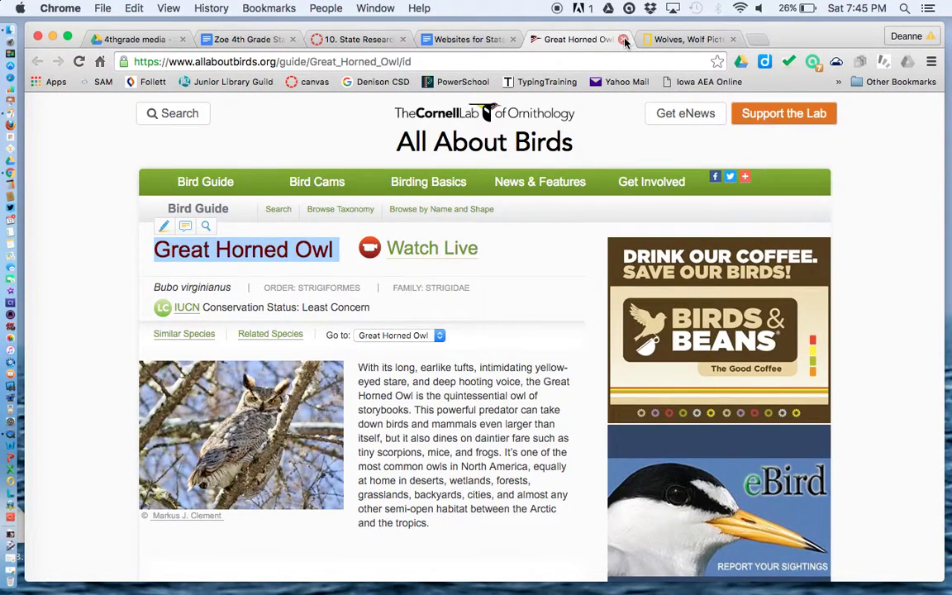
{"action": "left_click", "coordinate": [623, 39]}
{"action": "left_click", "coordinate": [653, 39]}
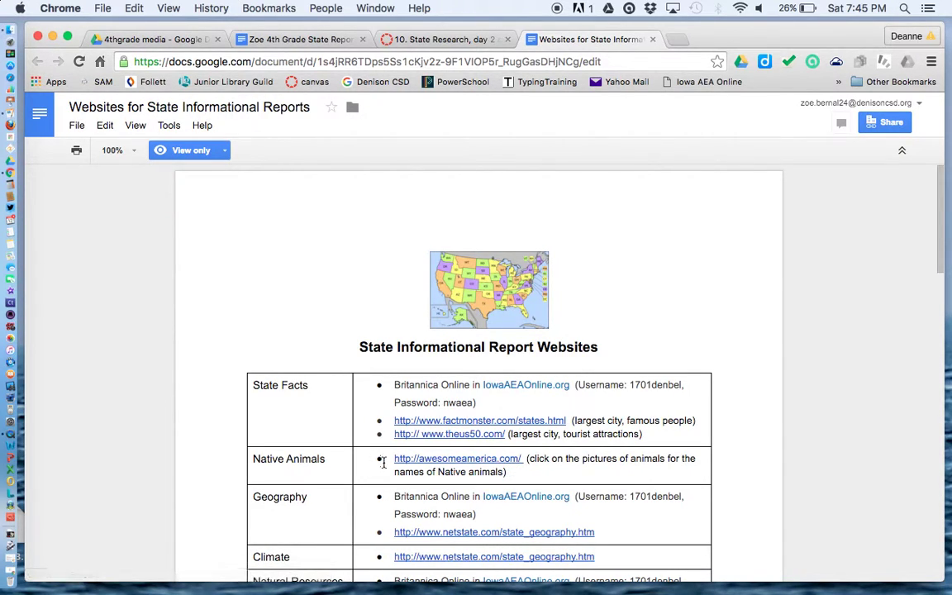
{"action": "left_click_drag", "start_coordinate": [391, 461], "coordinate": [523, 458]}
{"action": "key", "text": "super+c"}
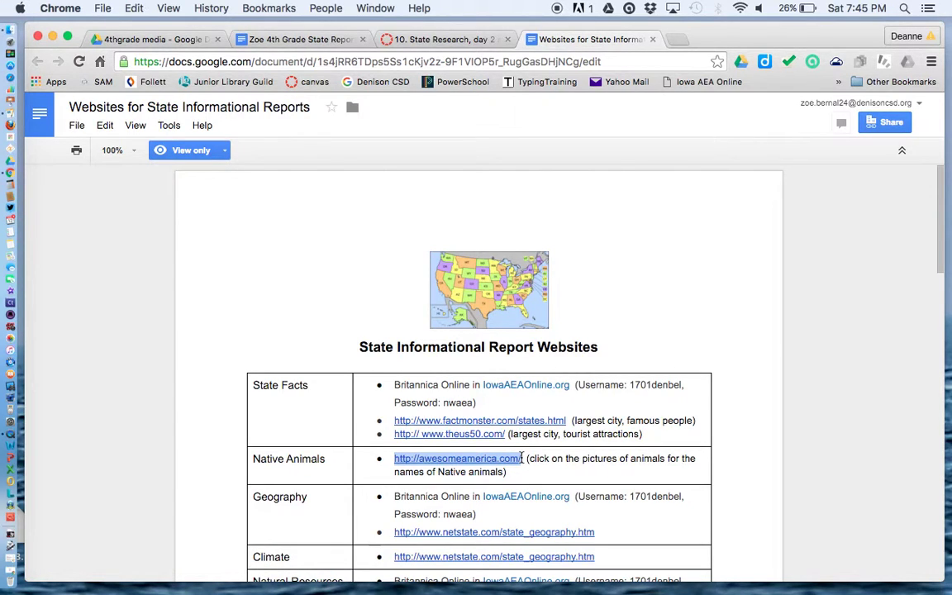
{"action": "left_click", "coordinate": [294, 38]}
{"action": "scroll", "coordinate": [517, 506], "scroll_direction": "down", "scroll_amount": 15}
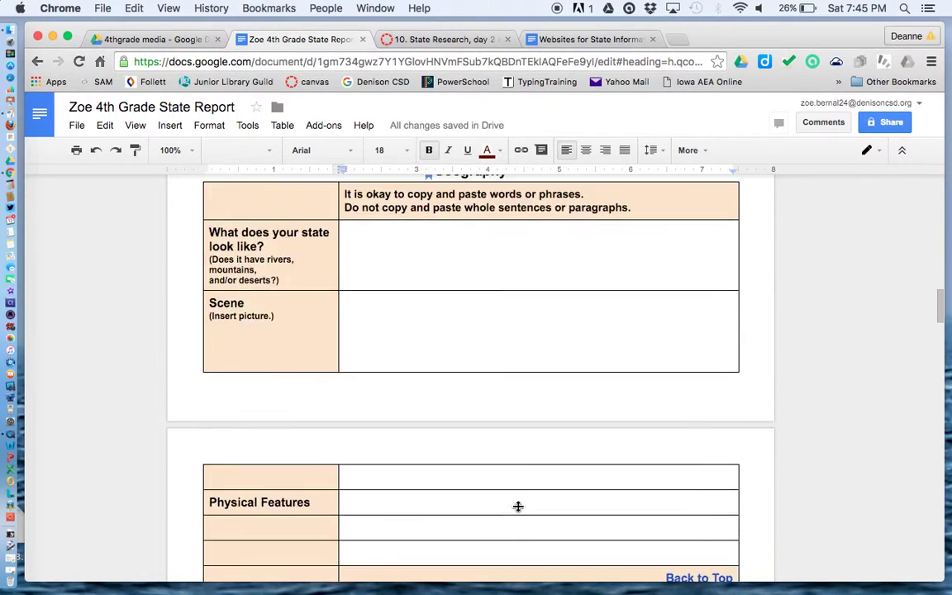
{"action": "scroll", "coordinate": [518, 506], "scroll_direction": "down", "scroll_amount": 20}
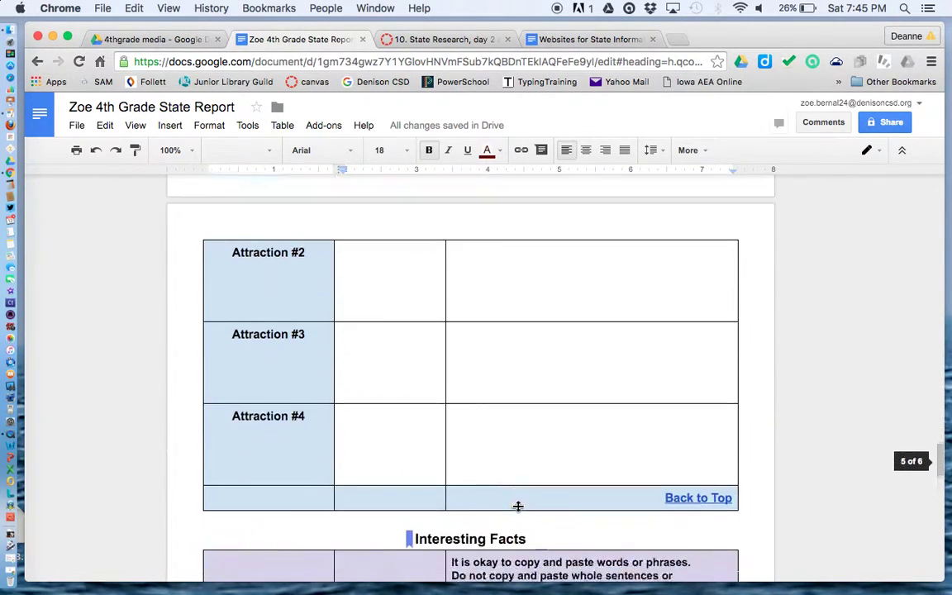
{"action": "scroll", "coordinate": [518, 506], "scroll_direction": "up", "scroll_amount": 3}
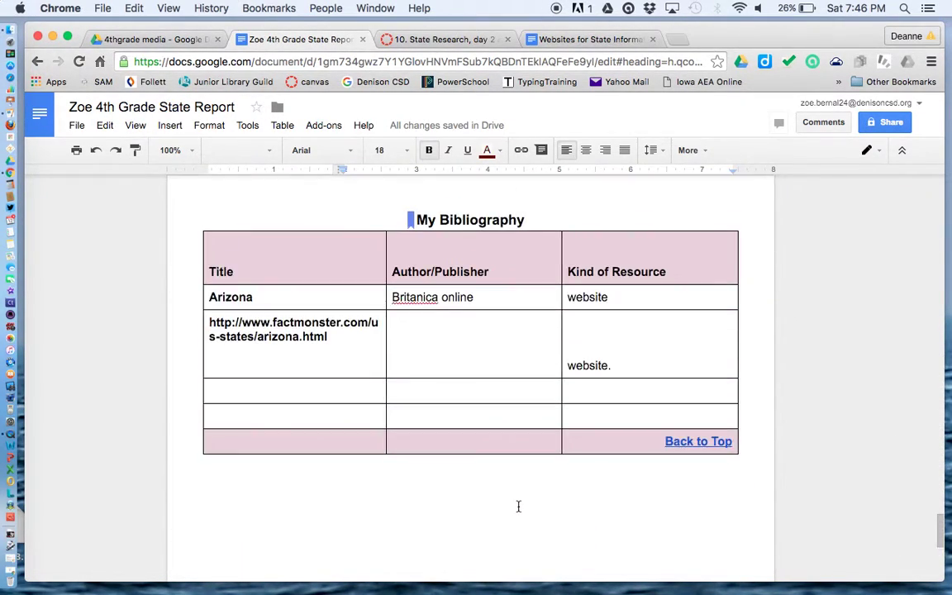
{"action": "left_click", "coordinate": [366, 387]}
{"action": "key", "text": "super+v"}
{"action": "left_click", "coordinate": [610, 393]}
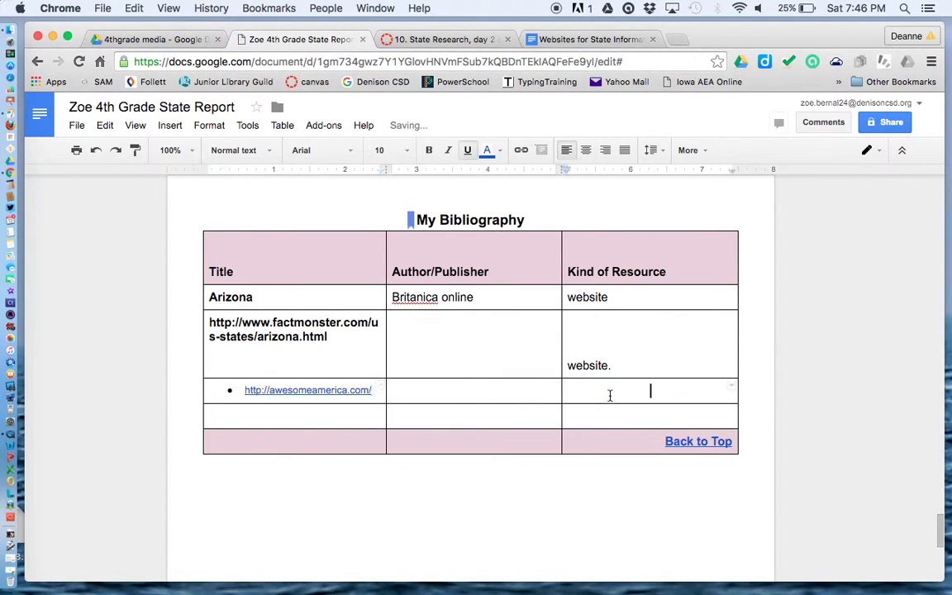
{"action": "type", "text": "websiet"}
{"action": "key", "text": "BackSpace"}
{"action": "key", "text": "BackSpace"}
{"action": "type", "text": "te"}
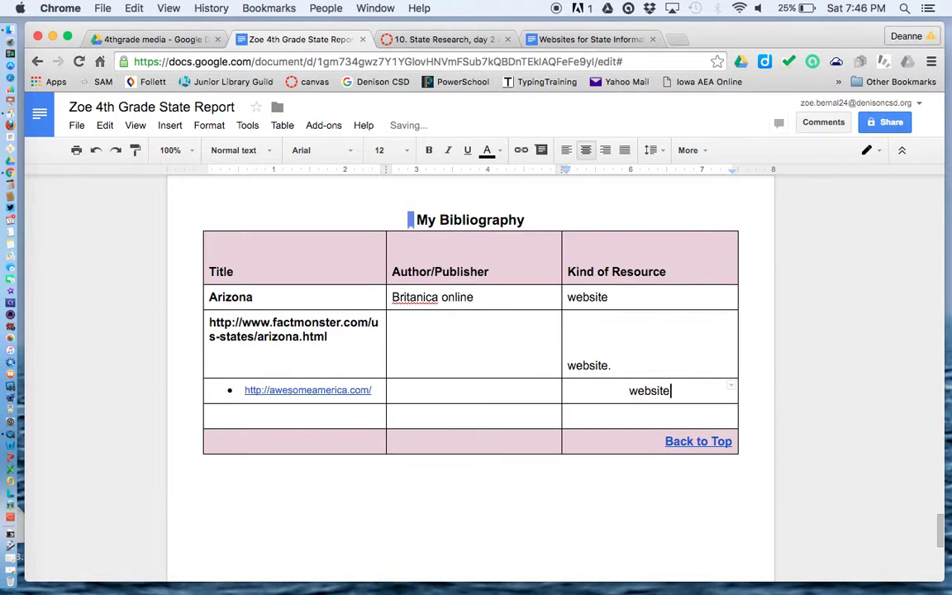
{"action": "scroll", "coordinate": [470, 372], "scroll_direction": "up", "scroll_amount": 20}
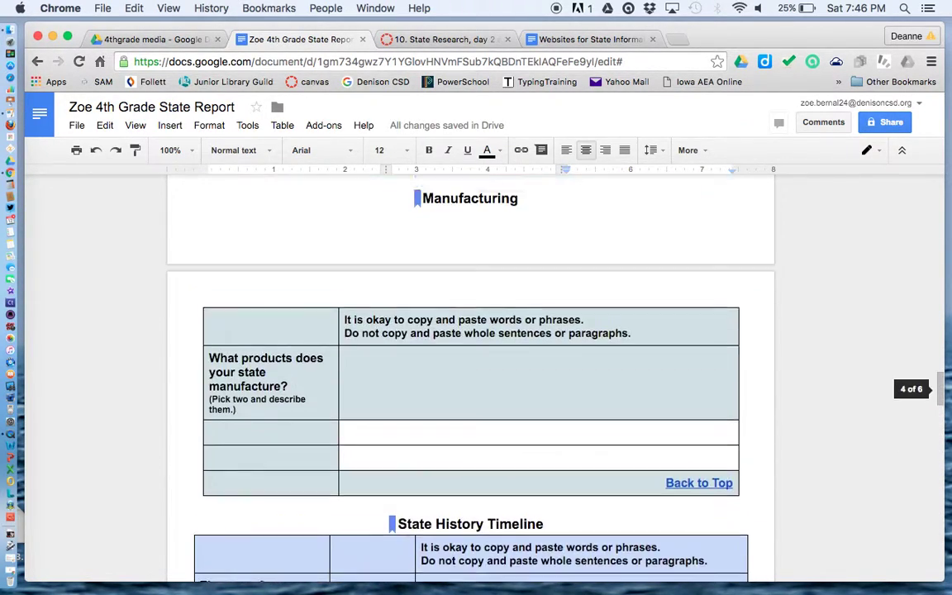
{"action": "scroll", "coordinate": [471, 372], "scroll_direction": "up", "scroll_amount": 20}
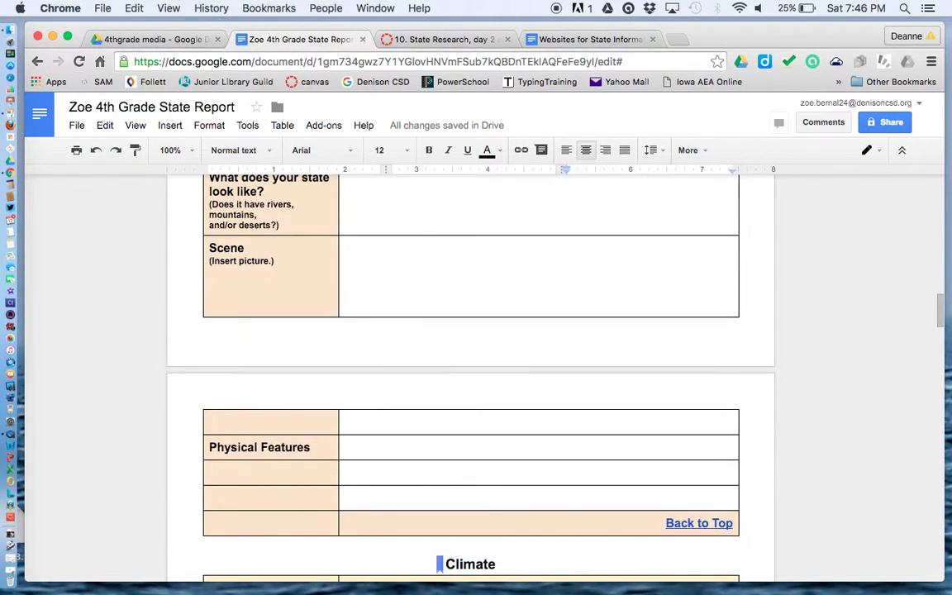
{"action": "scroll", "coordinate": [471, 372], "scroll_direction": "up", "scroll_amount": 5}
{"action": "scroll", "coordinate": [470, 372], "scroll_direction": "down", "scroll_amount": 4}
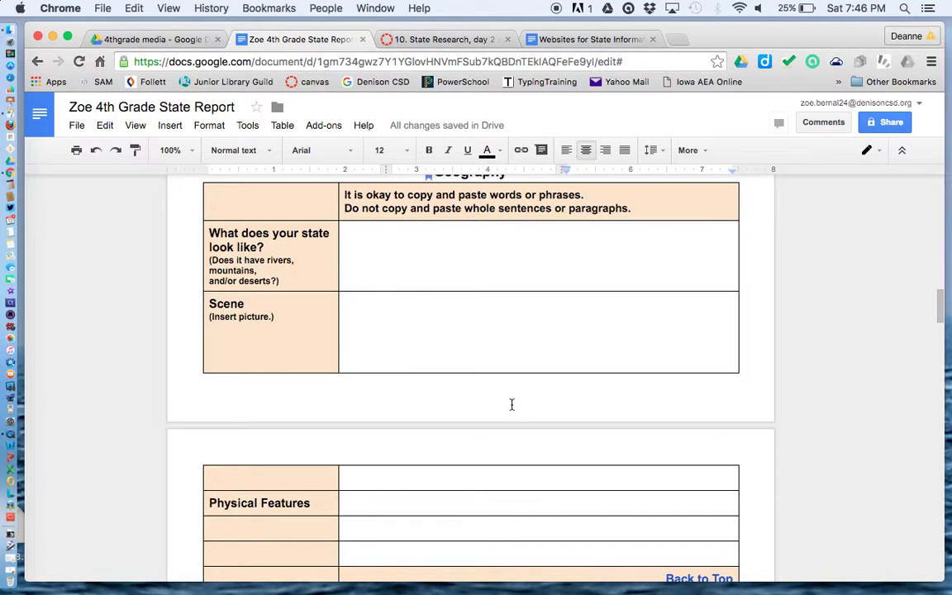
{"action": "scroll", "coordinate": [511, 405], "scroll_direction": "down", "scroll_amount": 10}
{"action": "scroll", "coordinate": [512, 404], "scroll_direction": "up", "scroll_amount": 5}
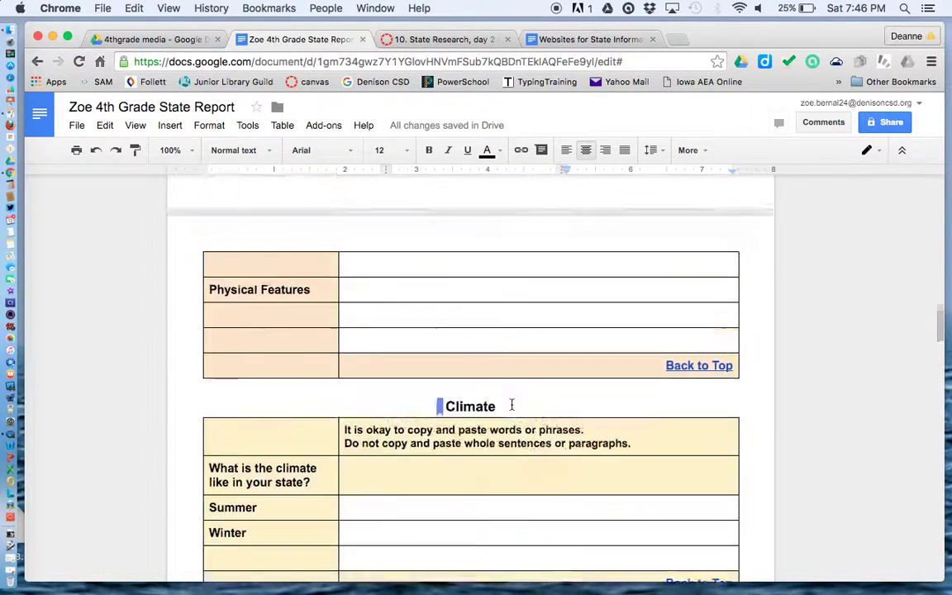